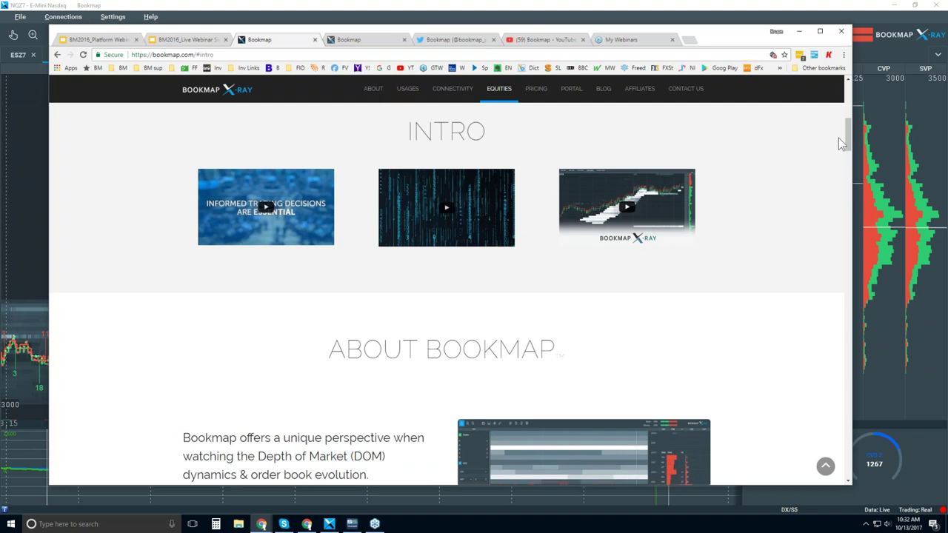
- Look through the Bookmap website's Equities section with its advantages and the Connectivity section listing supported data feeds and brokers
drag(851, 133, 854, 272)
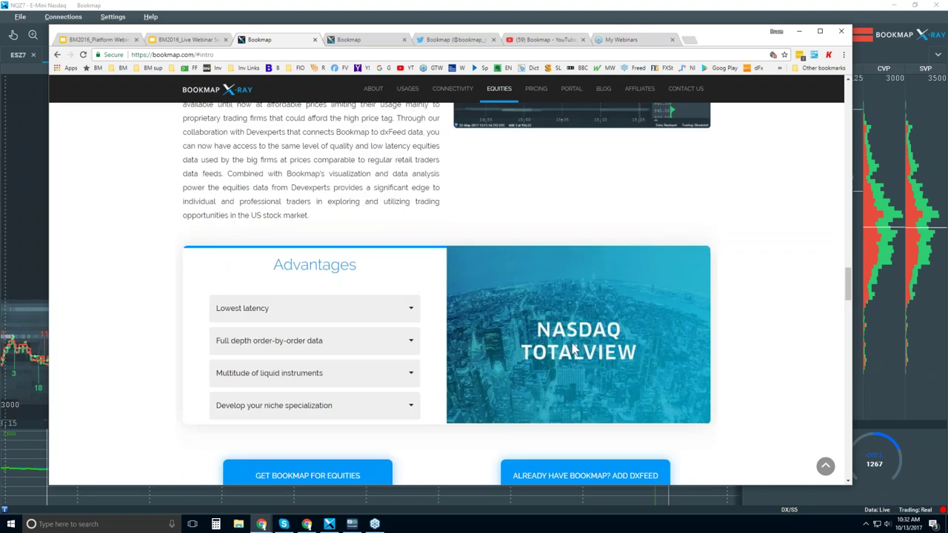
drag(849, 291, 850, 294)
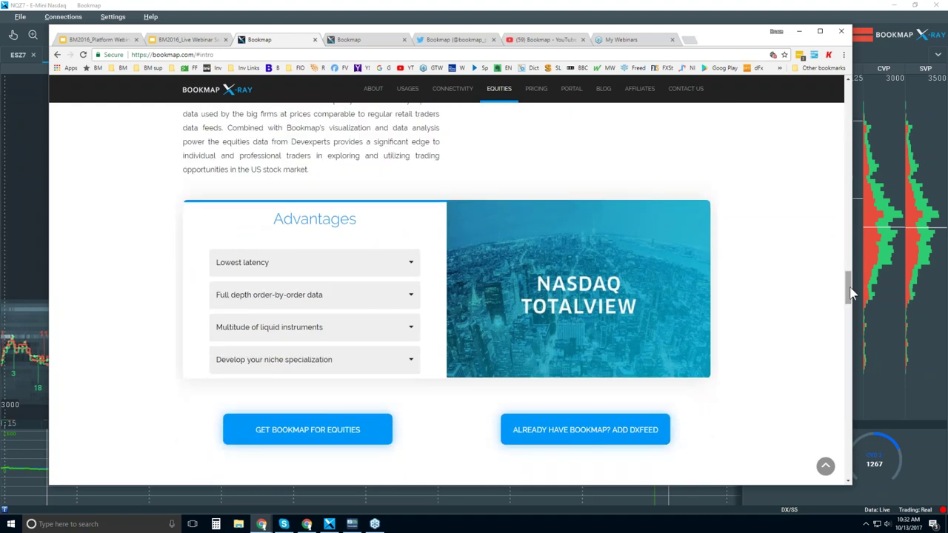
drag(850, 292, 848, 292)
drag(848, 289, 844, 354)
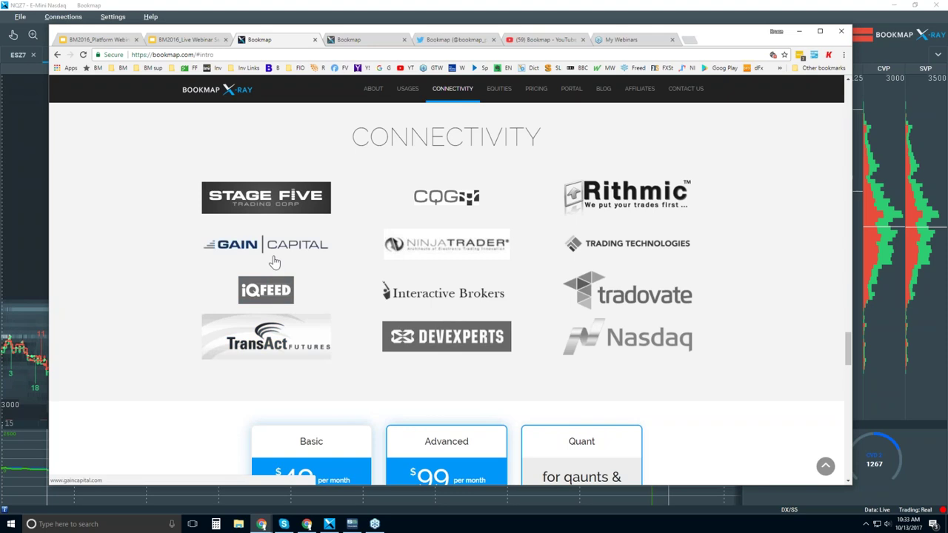
- Review the pricing plans, highlighting the Advanced plan's features from one click trading to the iceberg detector and correlation tracker
scroll(294, 262, down, 4)
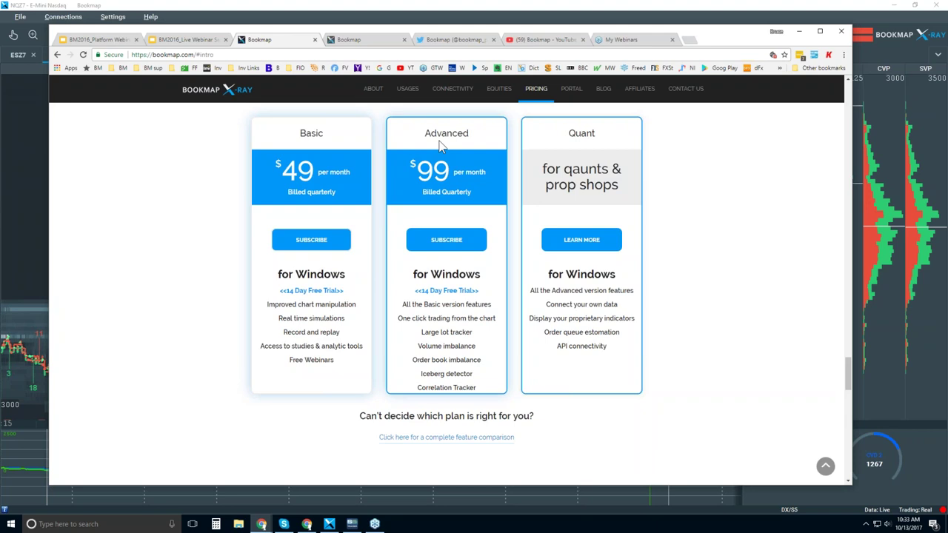
triple_click(405, 318)
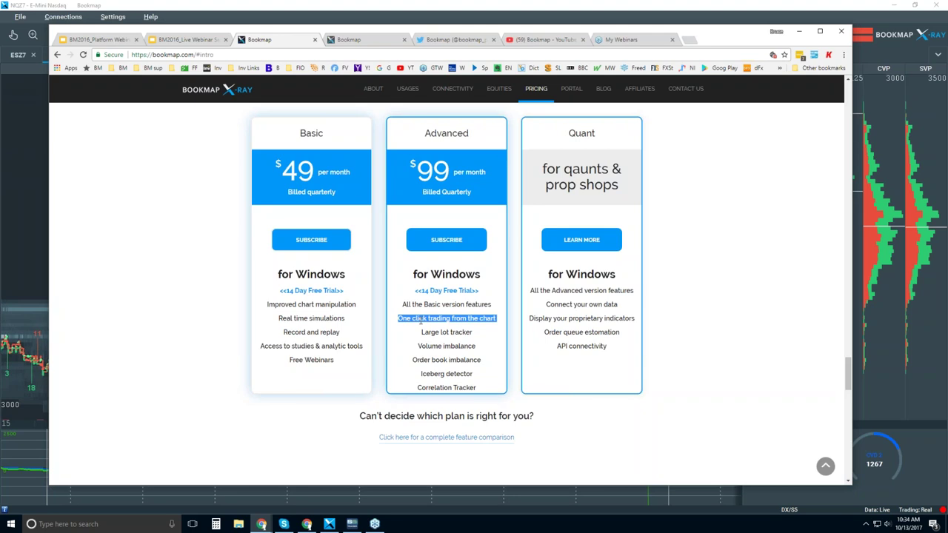
drag(421, 332, 467, 382)
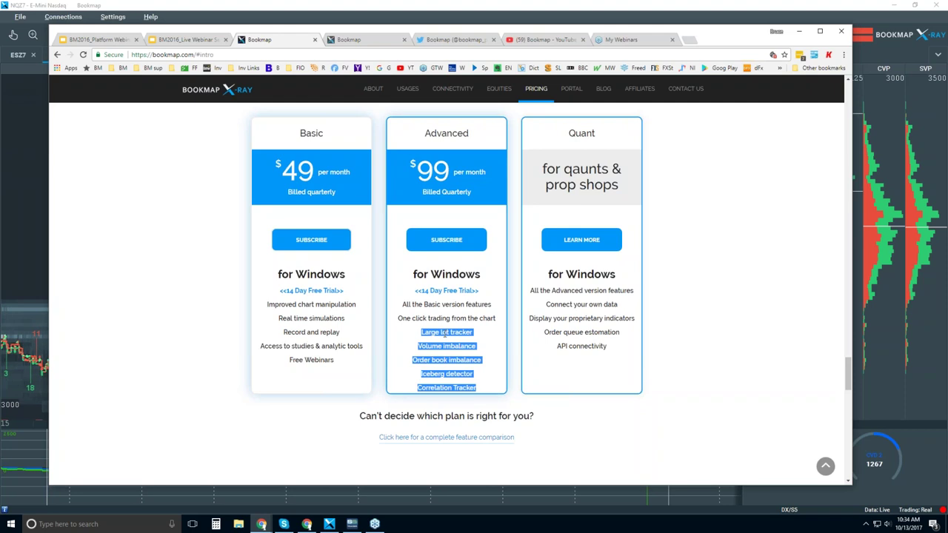
click(453, 331)
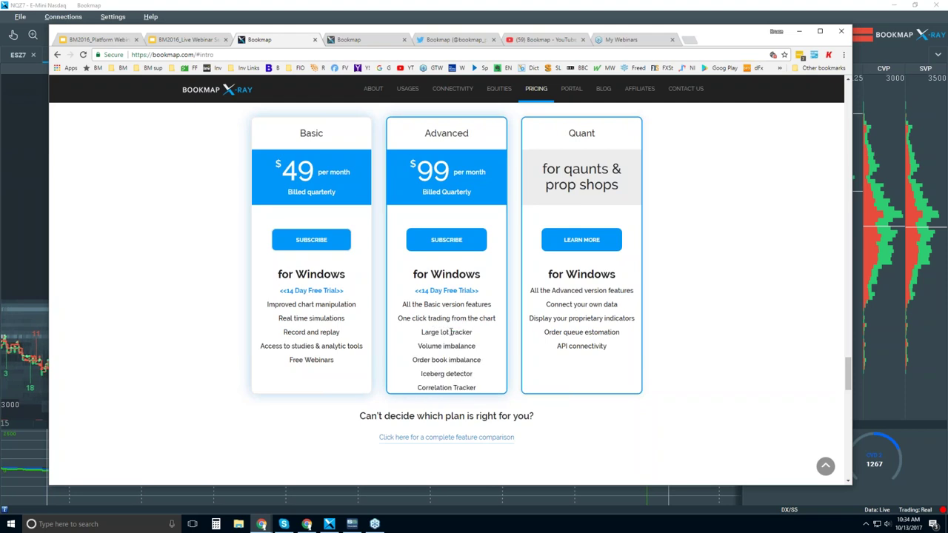
drag(431, 346, 447, 361)
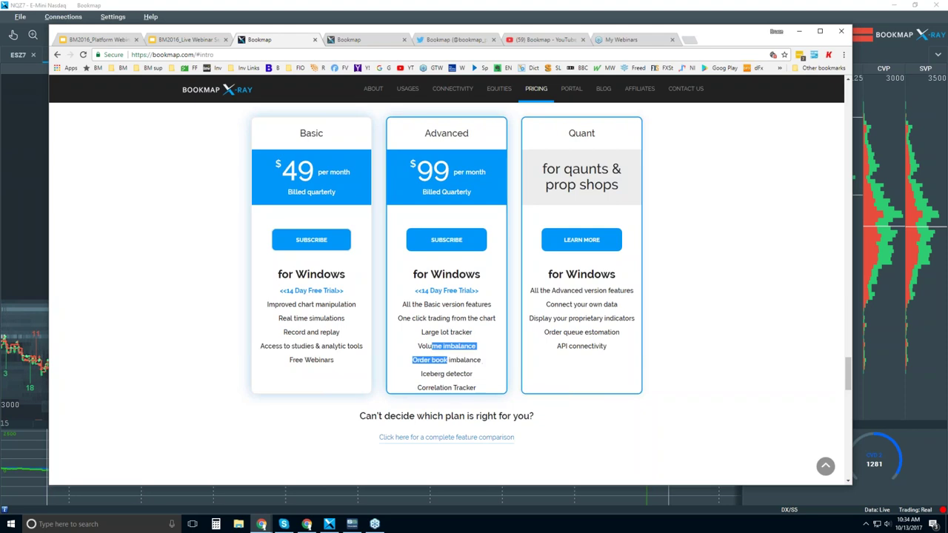
double_click(439, 373)
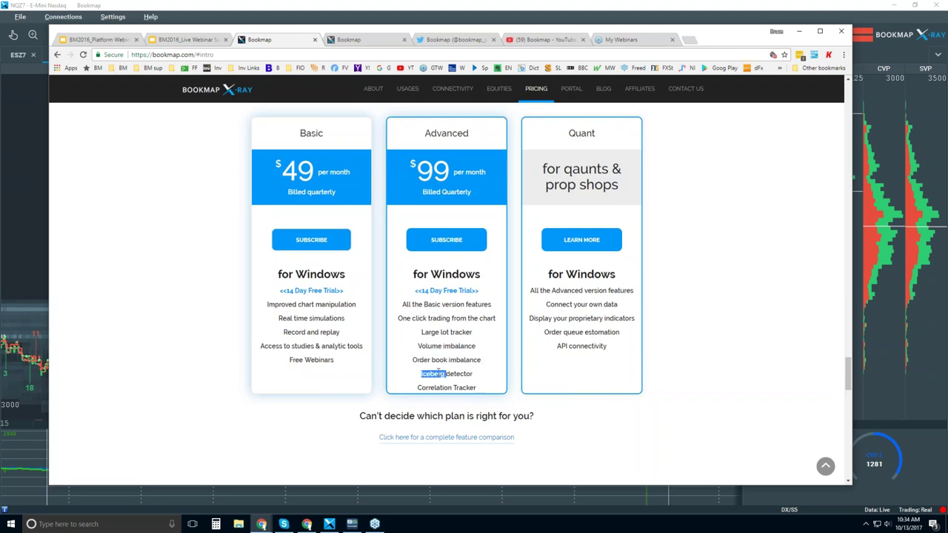
drag(439, 374, 452, 375)
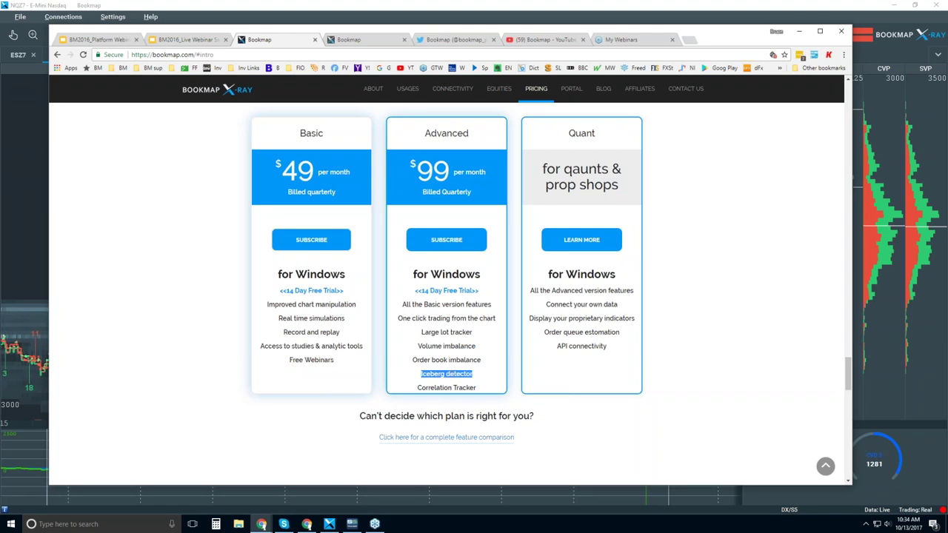
click(463, 362)
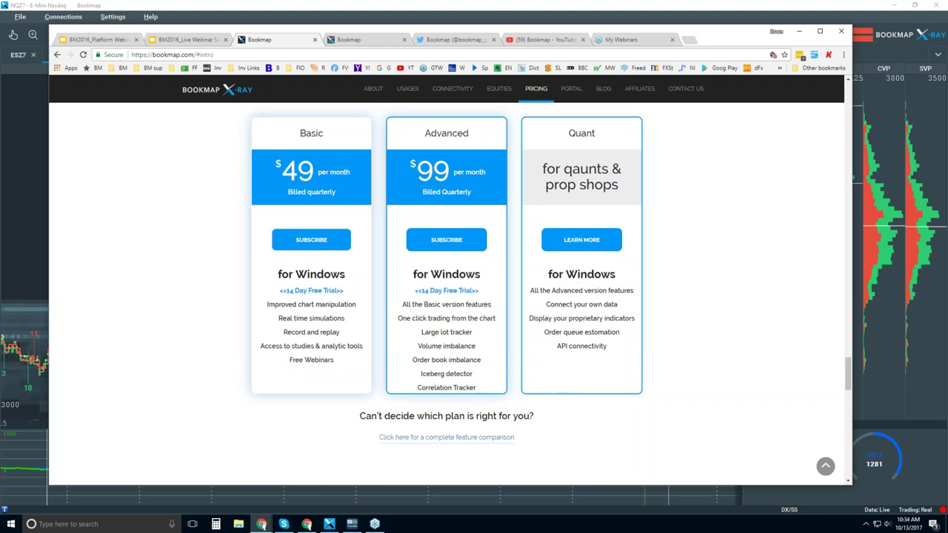
- View Bookmap's Twitter profile and look through the playlists on its YouTube channel's home page down to the end
click(451, 42)
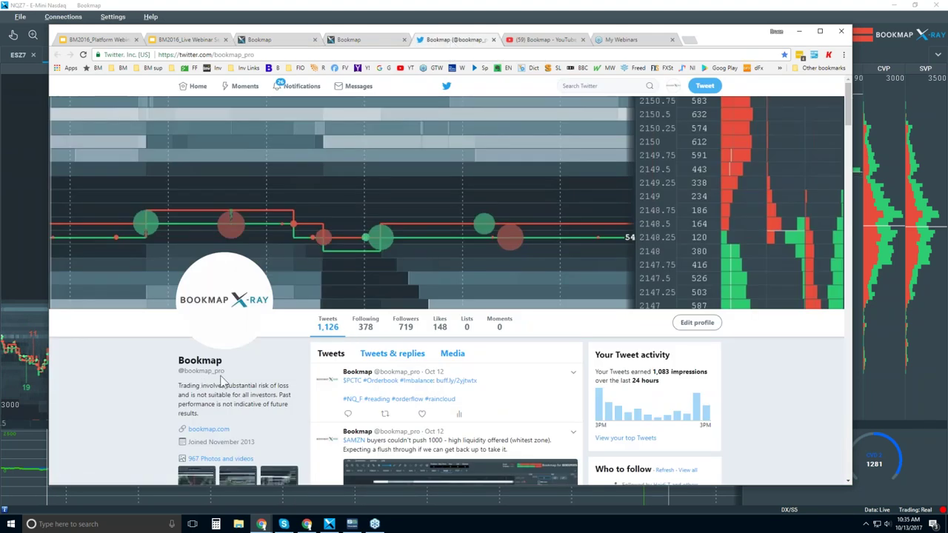
click(532, 41)
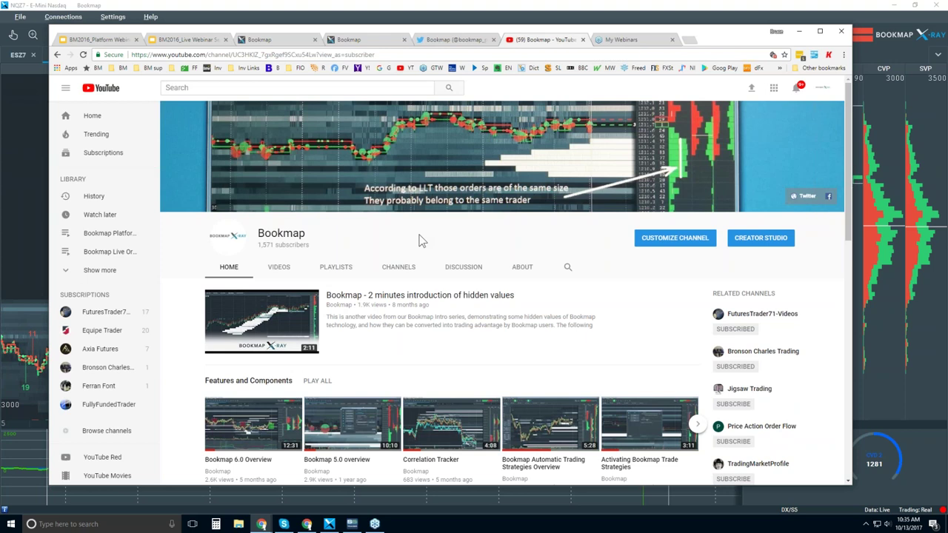
scroll(418, 241, down, 2)
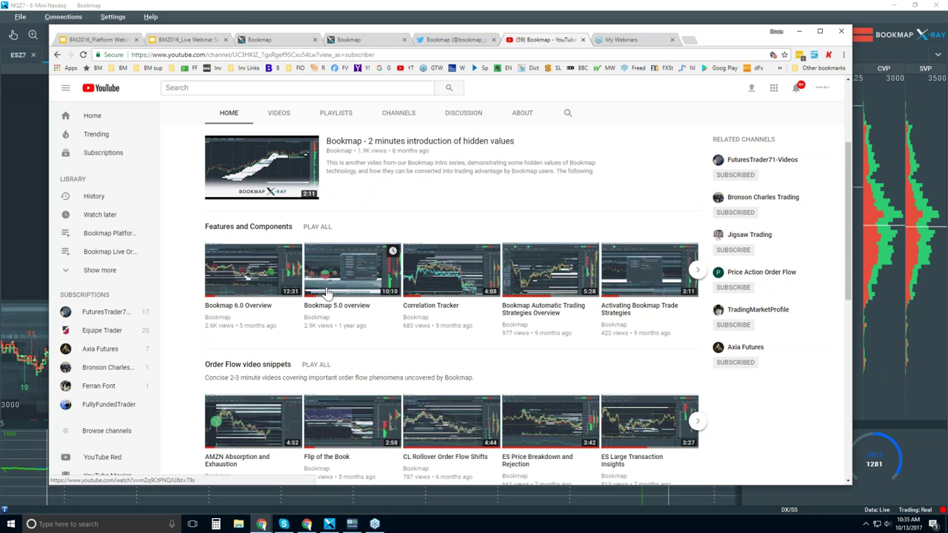
scroll(307, 262, down, 2)
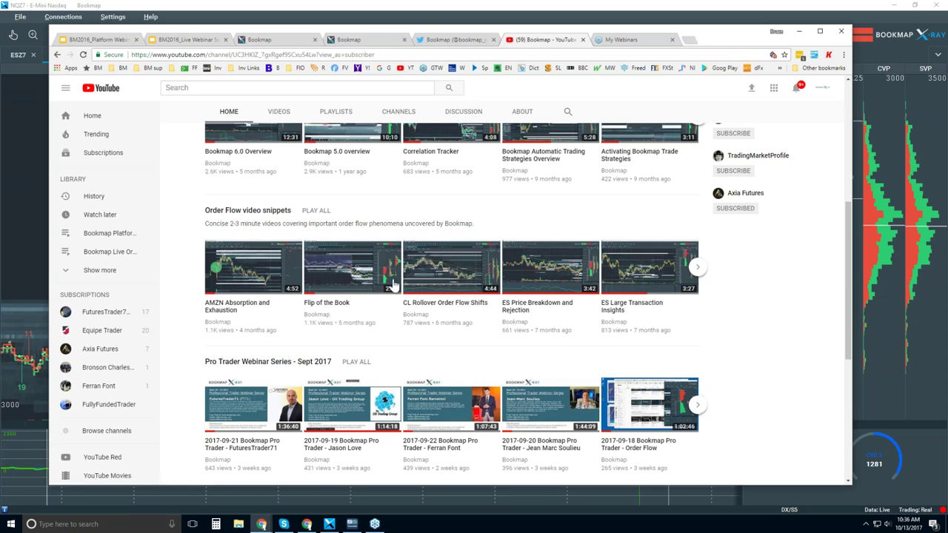
scroll(234, 289, down, 1)
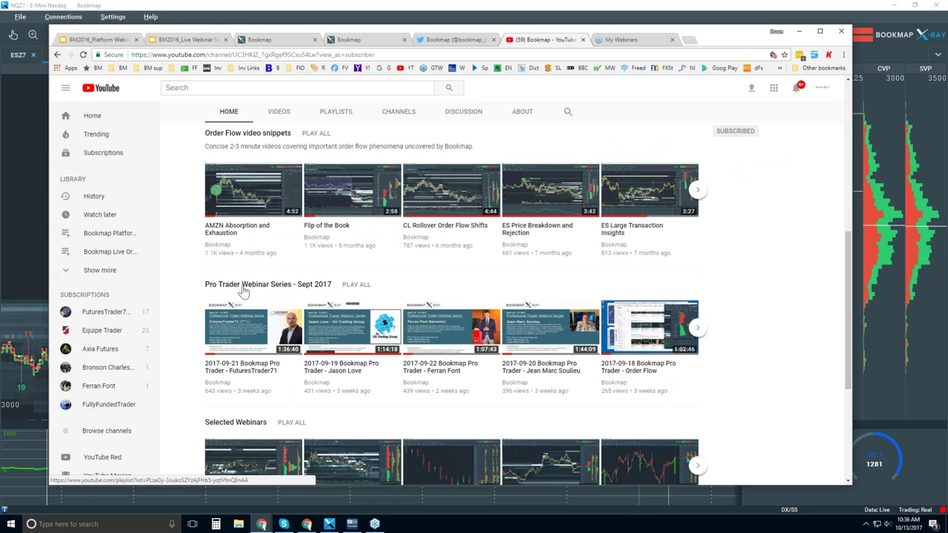
scroll(278, 333, down, 2)
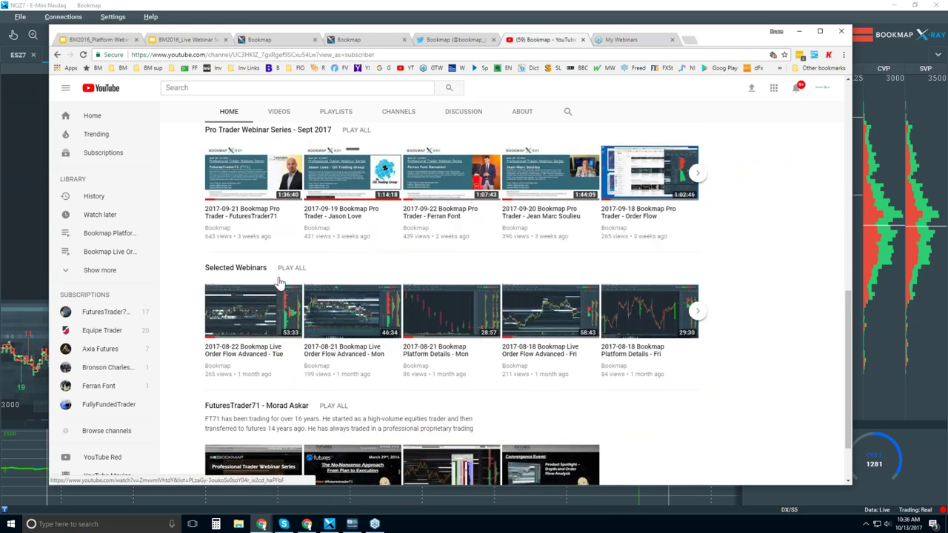
scroll(271, 271, down, 1)
scroll(271, 271, down, 1)
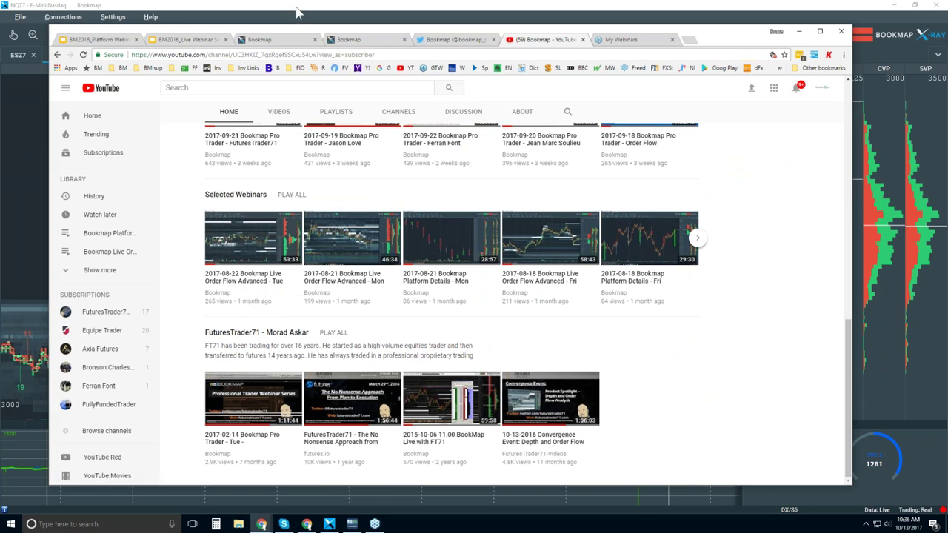
- Switch to Bookmap and, on the NQZ7 chart, show Candlestick Bars and turn off Volume Dots, Best Bid/Ask, Indicators, Heatmap and Extended
key(alt+Tab)
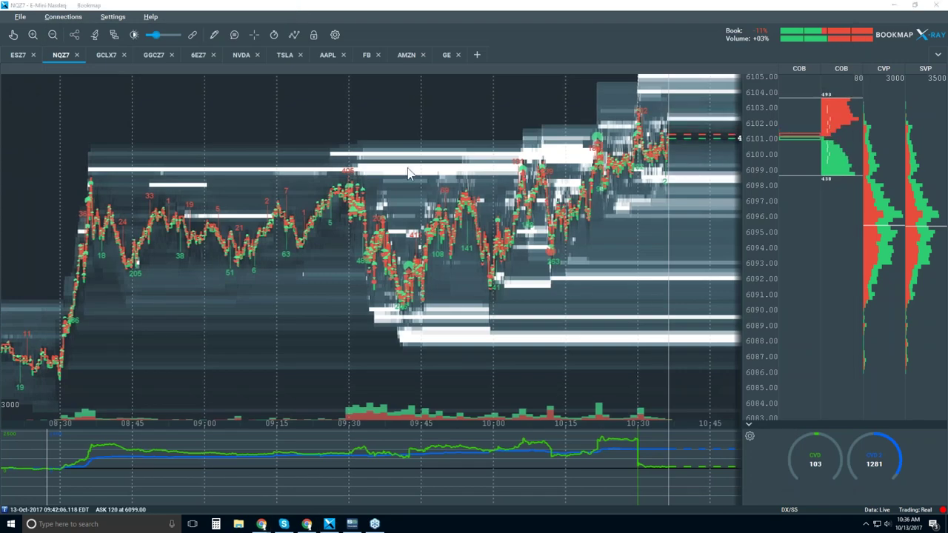
scroll(407, 174, down, 1)
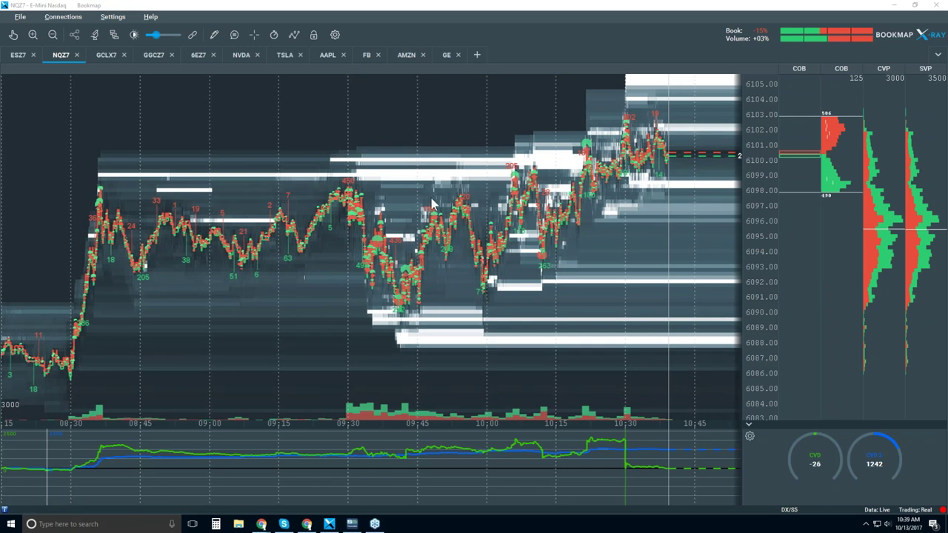
click(296, 36)
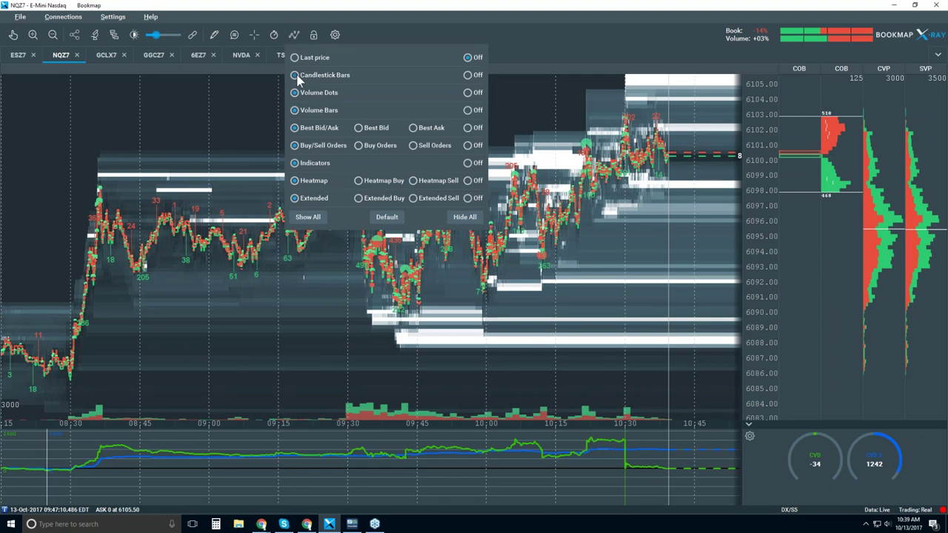
click(321, 75)
click(468, 93)
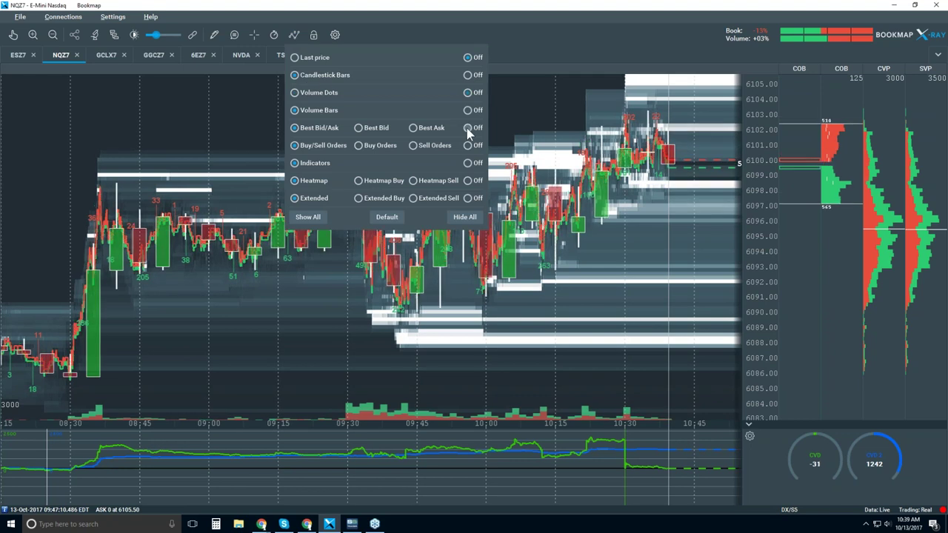
click(468, 127)
click(468, 162)
click(468, 180)
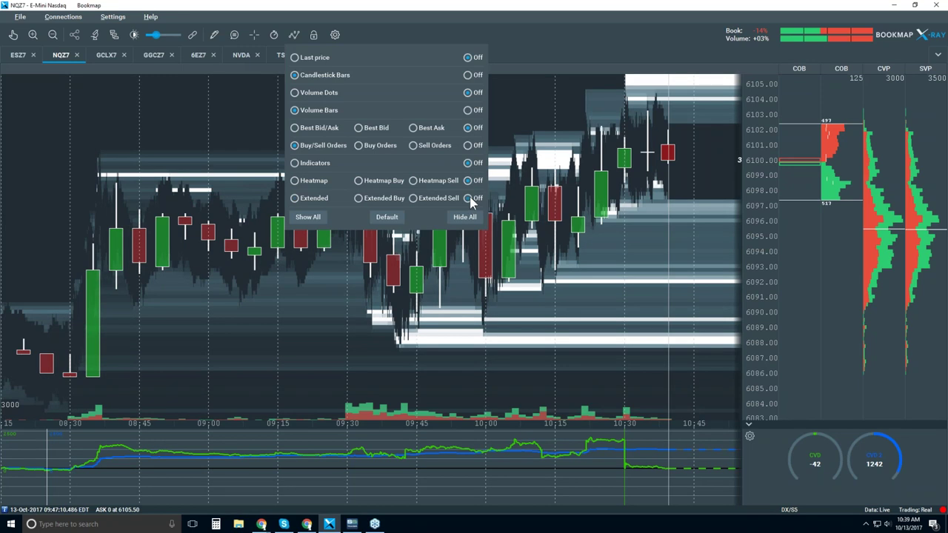
click(470, 199)
click(542, 123)
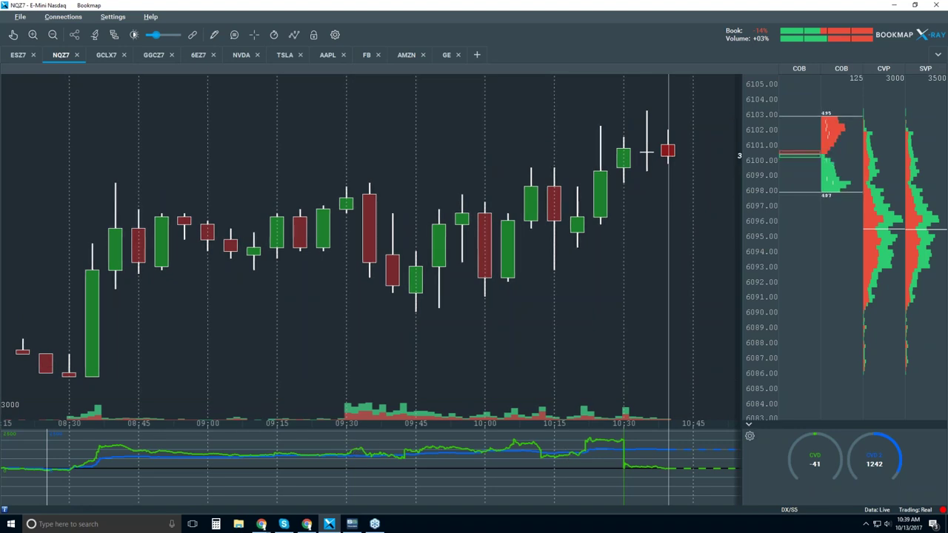
- Collapse the indicator pane beneath the NQZ7 chart and make the volume bars taller
click(748, 428)
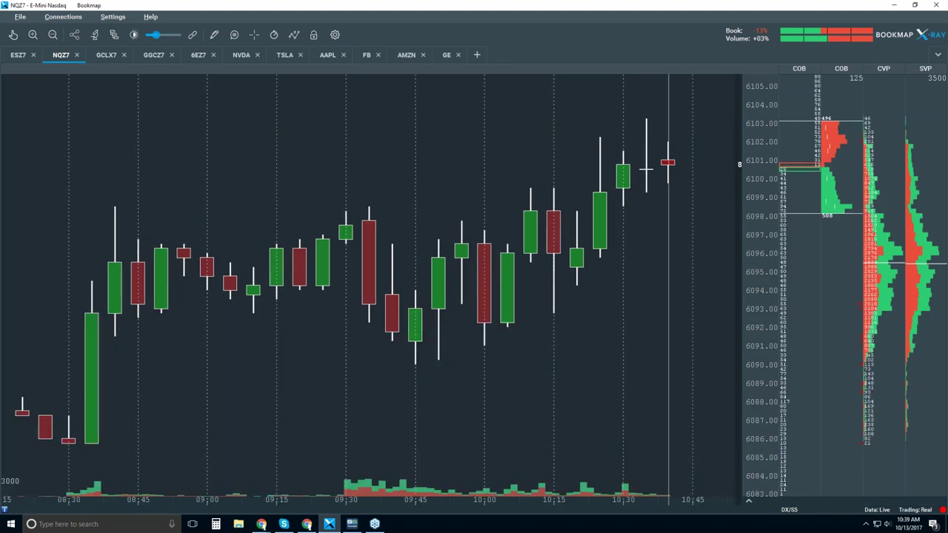
drag(148, 476, 146, 451)
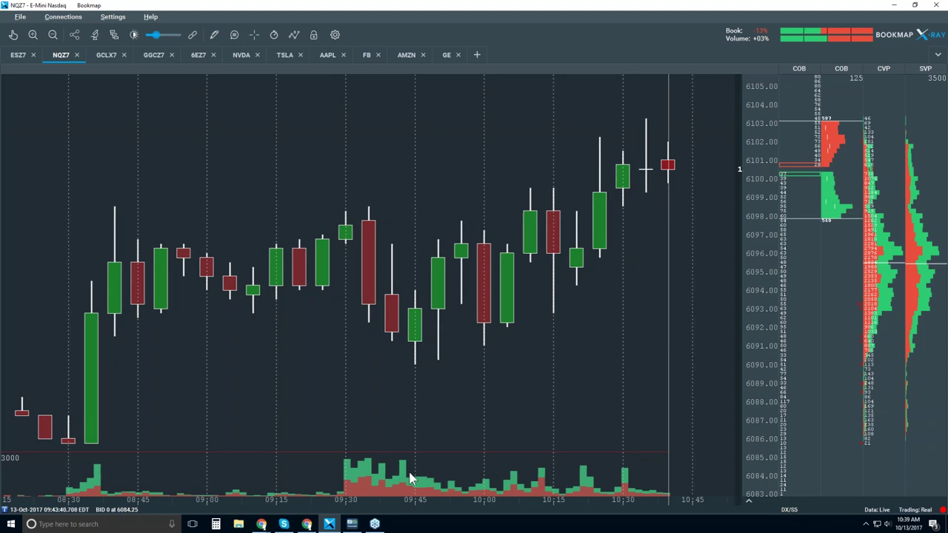
scroll(373, 365, down, 1)
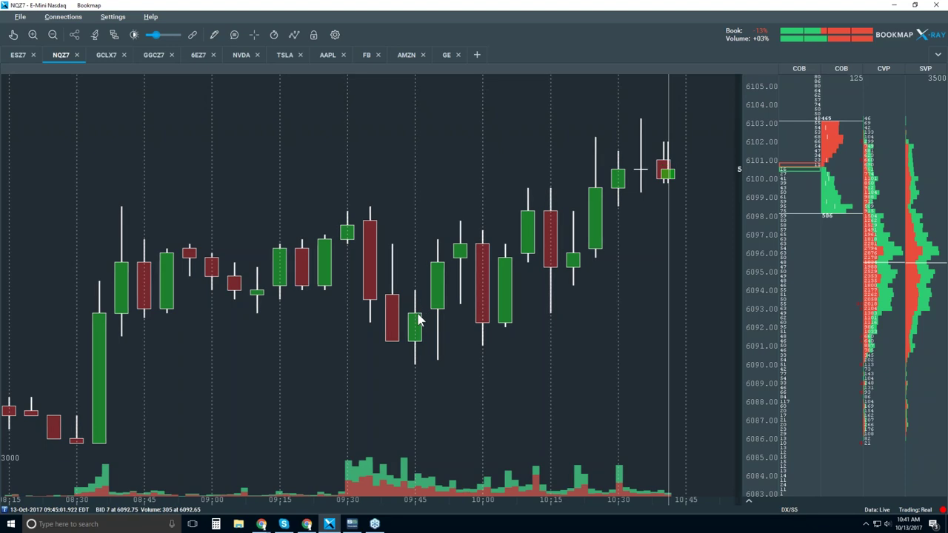
- Turn on the combined Best Bid/Ask lines over the candlesticks
click(294, 34)
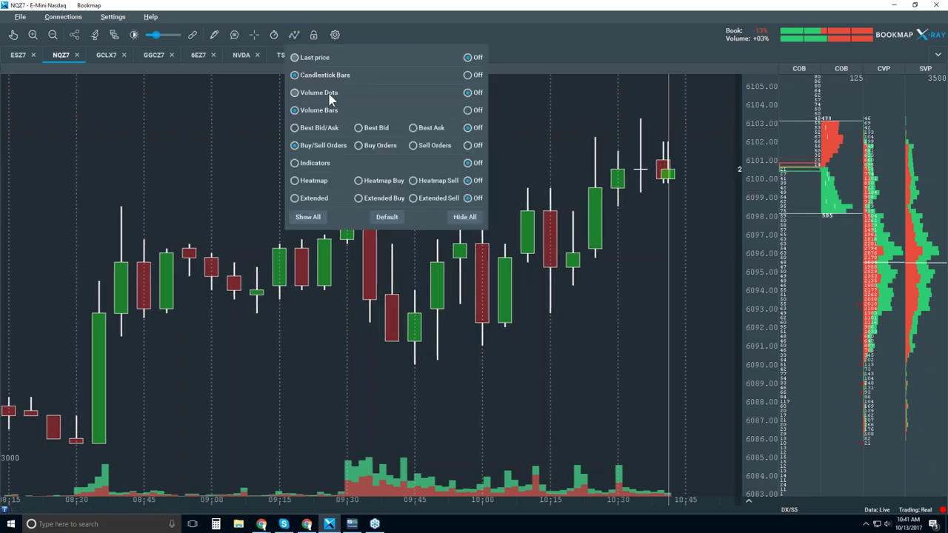
click(312, 127)
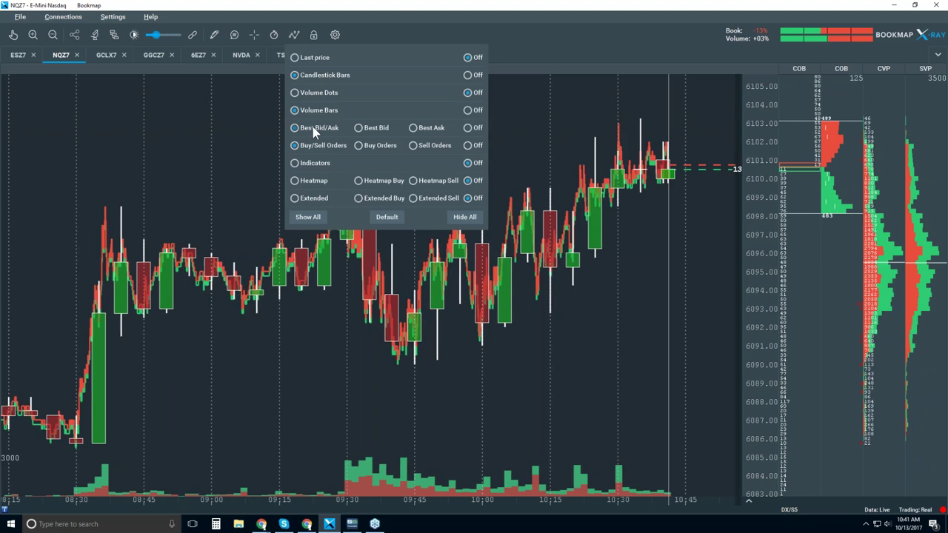
click(531, 116)
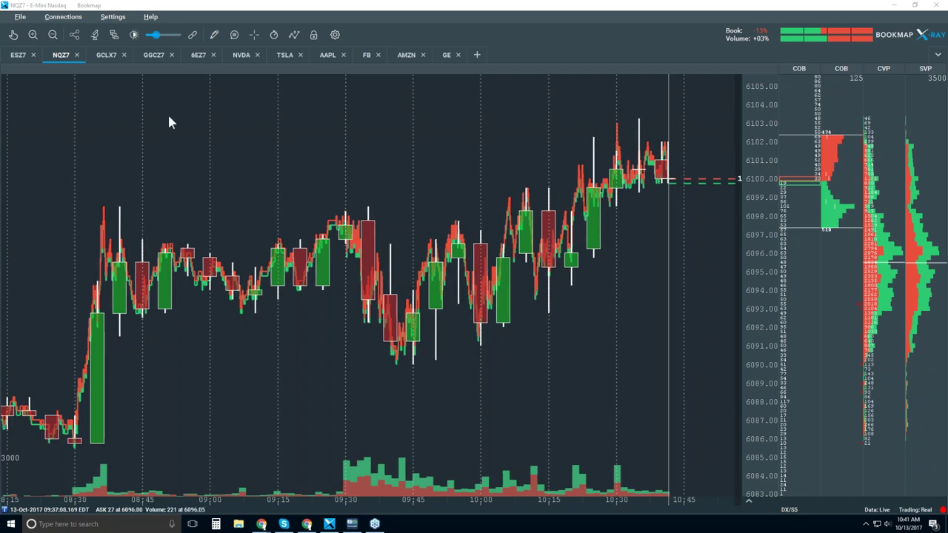
- Examine the bid/ask price path inside the five-minute candles around 09:30 to 09:45 at closer zoom with the hand tool
click(12, 35)
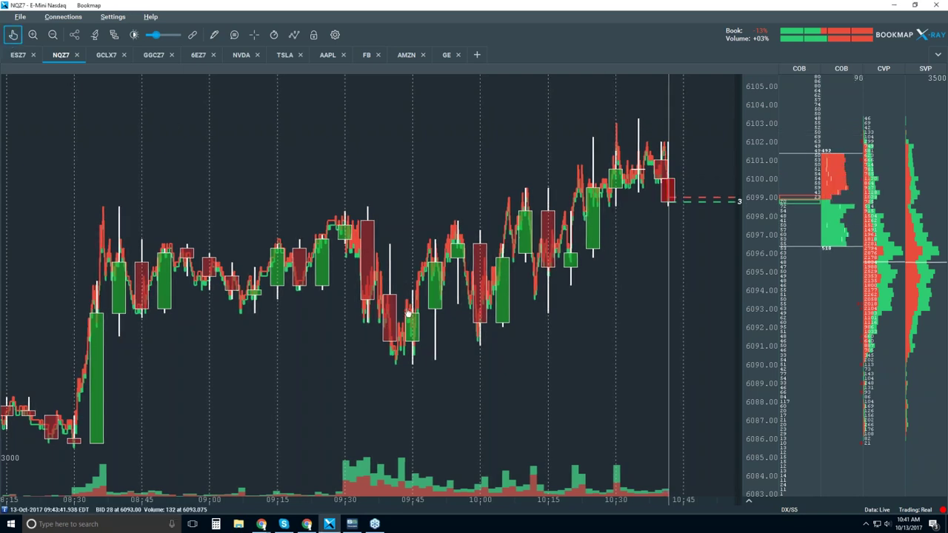
scroll(399, 311, up, 5)
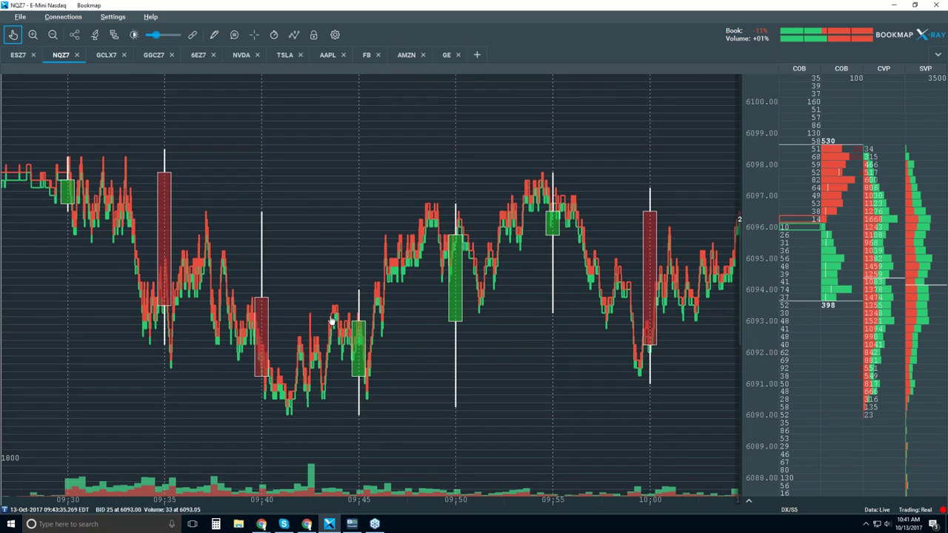
scroll(324, 310, up, 2)
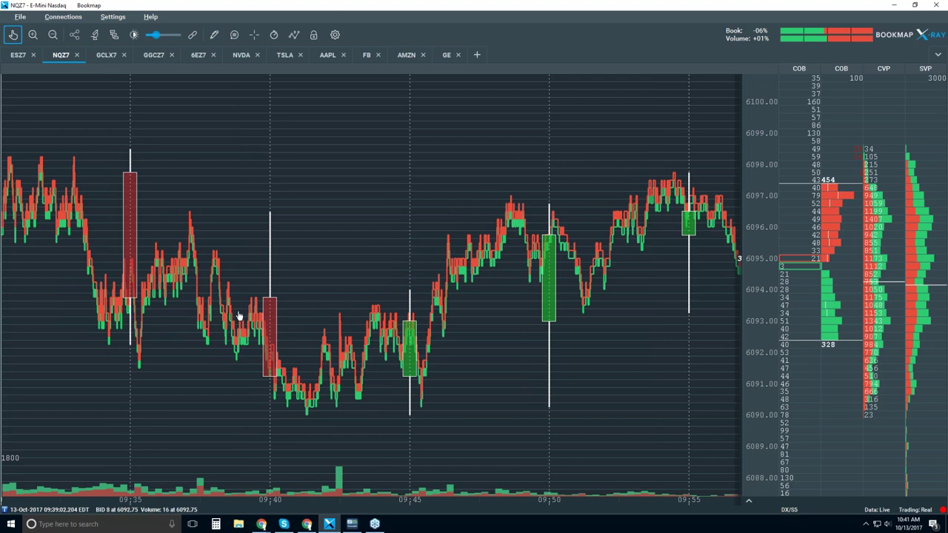
drag(214, 286, 557, 282)
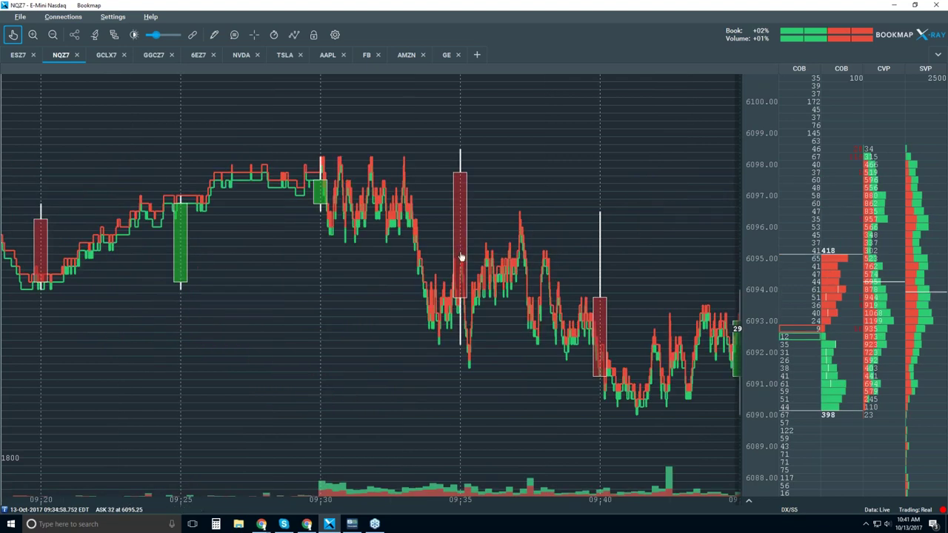
scroll(461, 257, down, 2)
scroll(425, 285, down, 1)
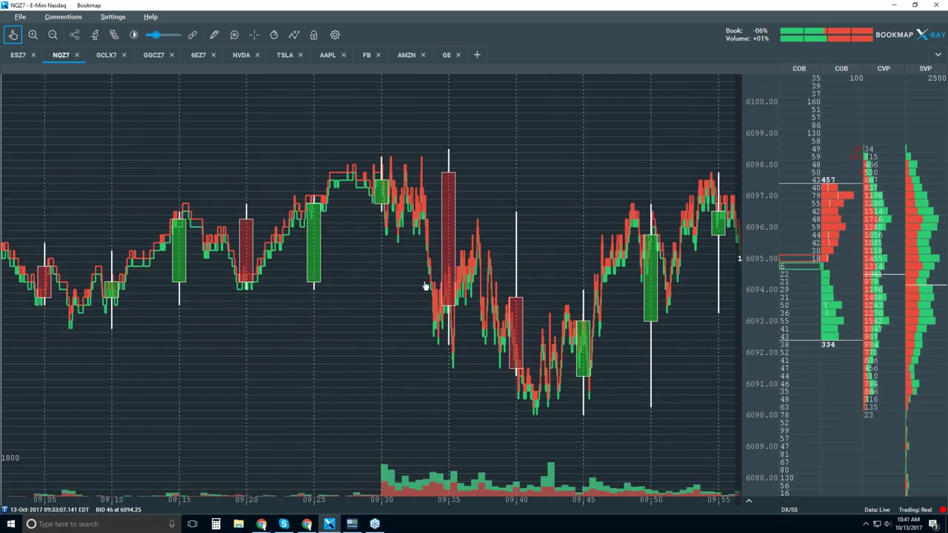
- Compare the bid/ask price path with the five-minute candles between 09:30 and 10:15, at both wide and close zoom
scroll(426, 286, down, 3)
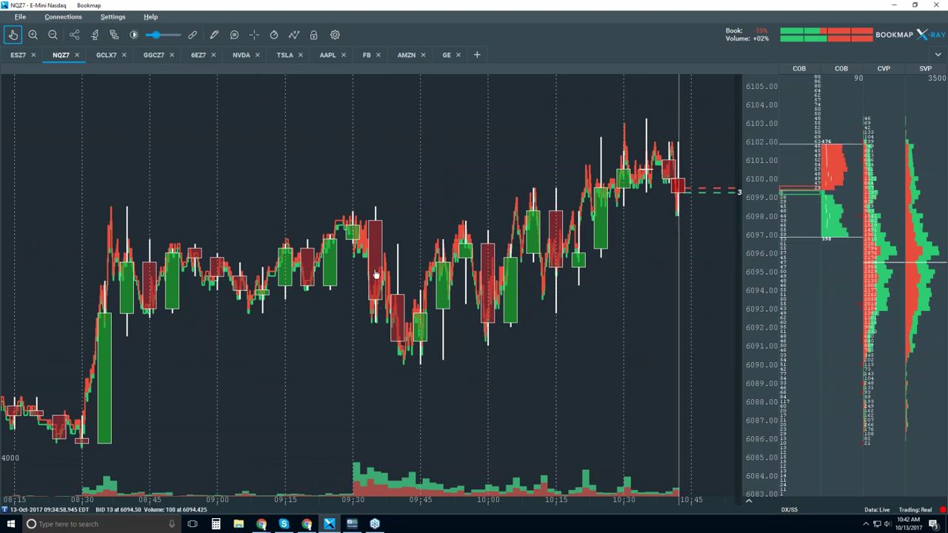
scroll(375, 274, up, 5)
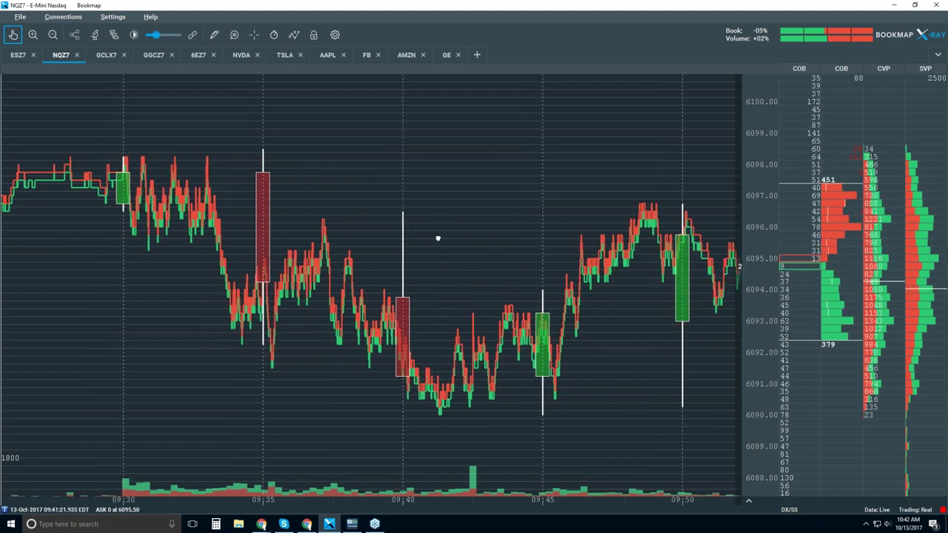
drag(586, 342, 530, 331)
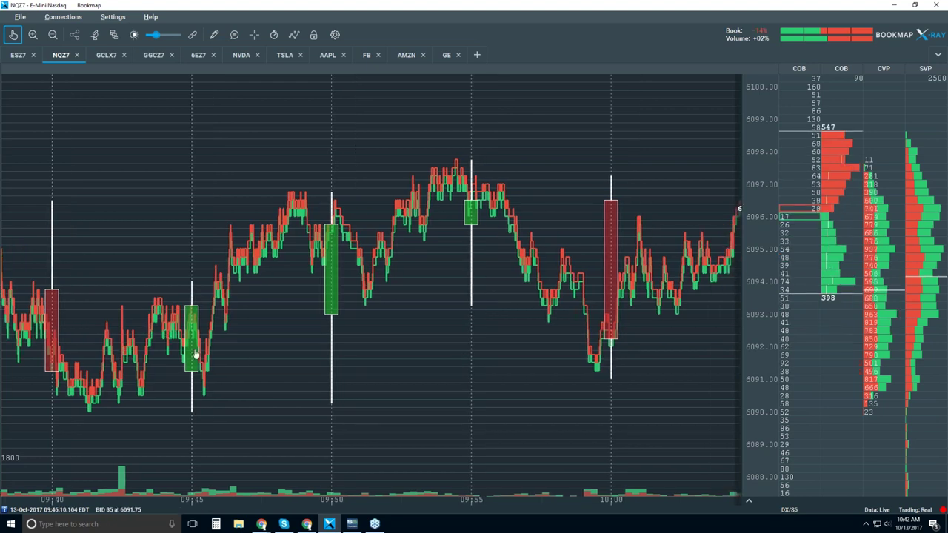
scroll(567, 371, down, 3)
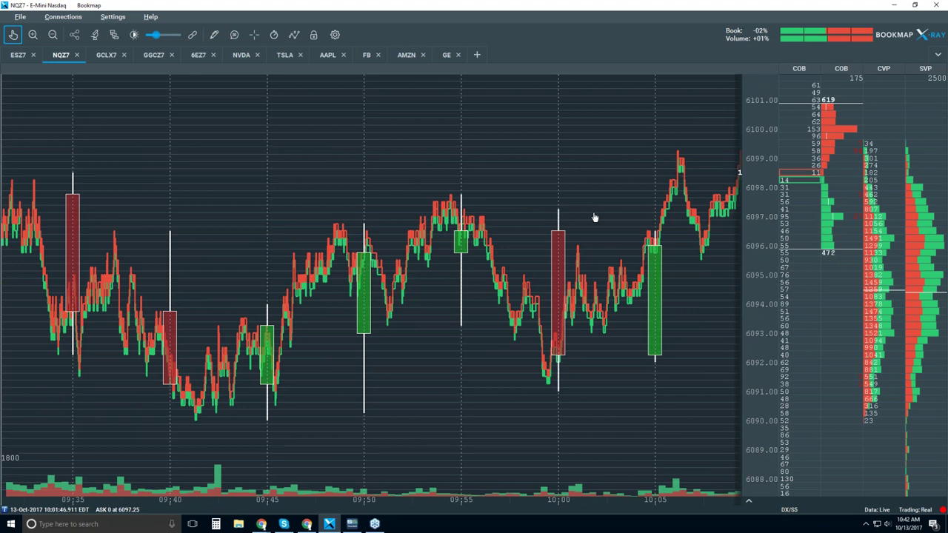
scroll(594, 216, down, 3)
scroll(603, 222, down, 4)
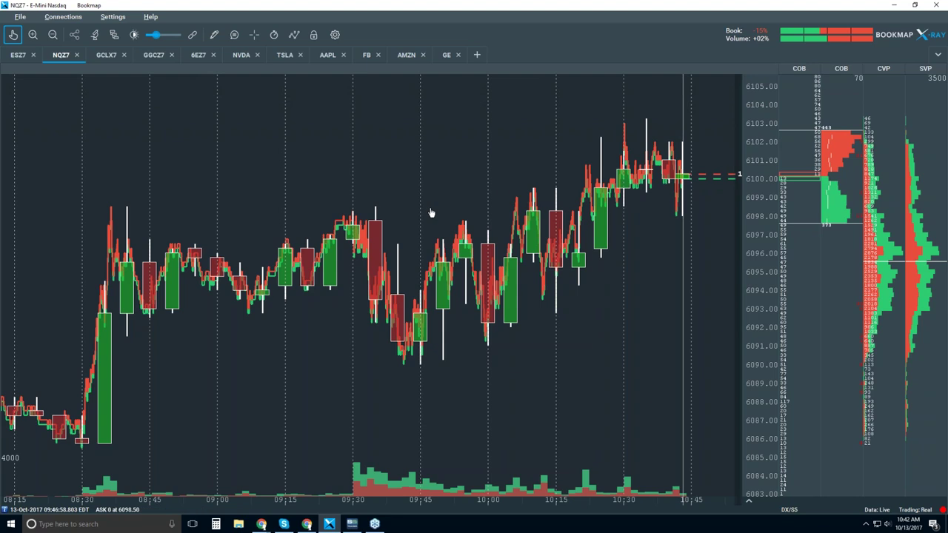
scroll(481, 277, up, 2)
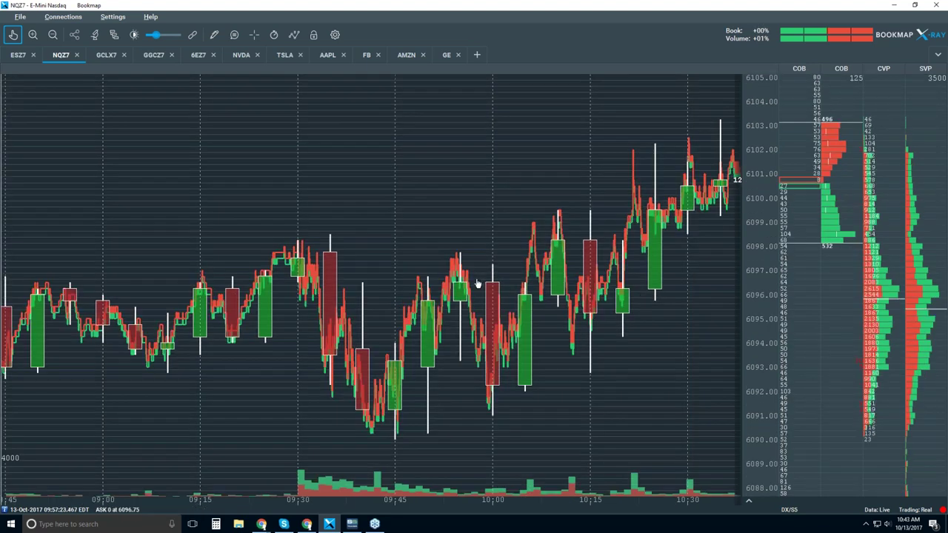
scroll(477, 282, up, 1)
scroll(477, 282, up, 1)
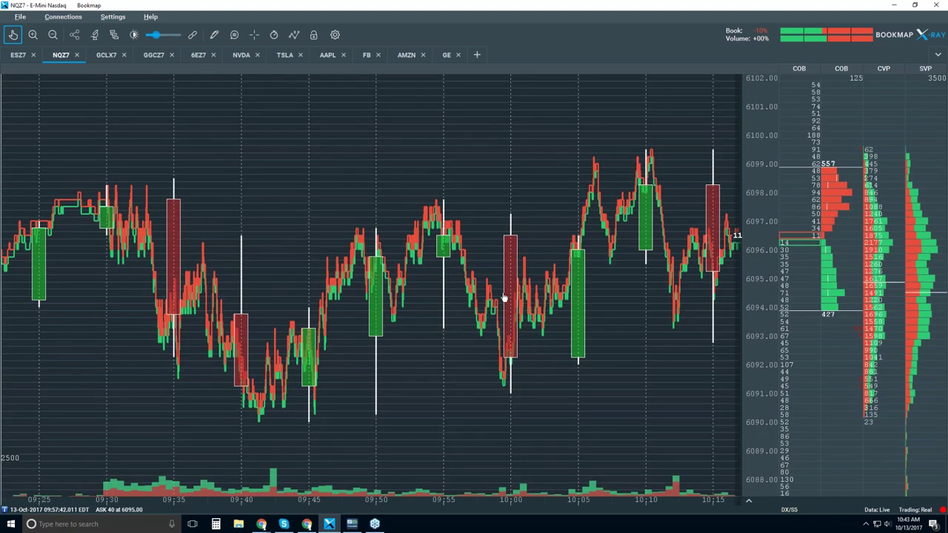
- Turn on the Volume Dots layer over the NQZ7 candlesticks and bid/ask lines
click(294, 35)
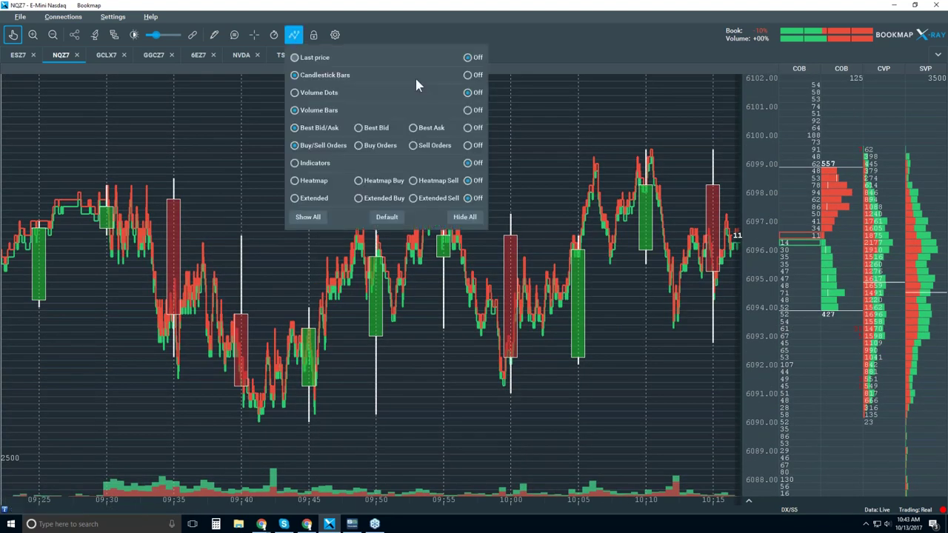
click(330, 93)
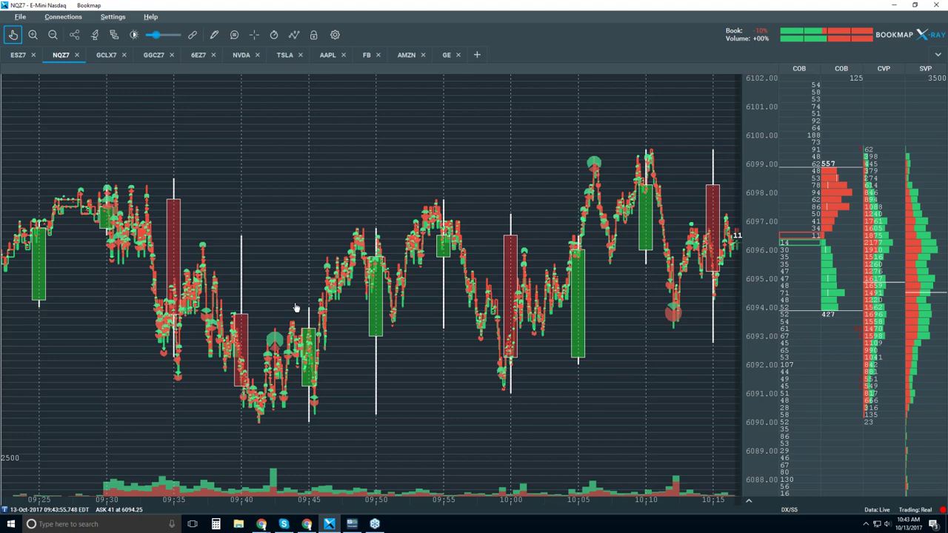
- Examine how the large volume dot near 09:42:30 splits into individual trades at millisecond scale and merges again at wider time scales
scroll(255, 400, up, 2)
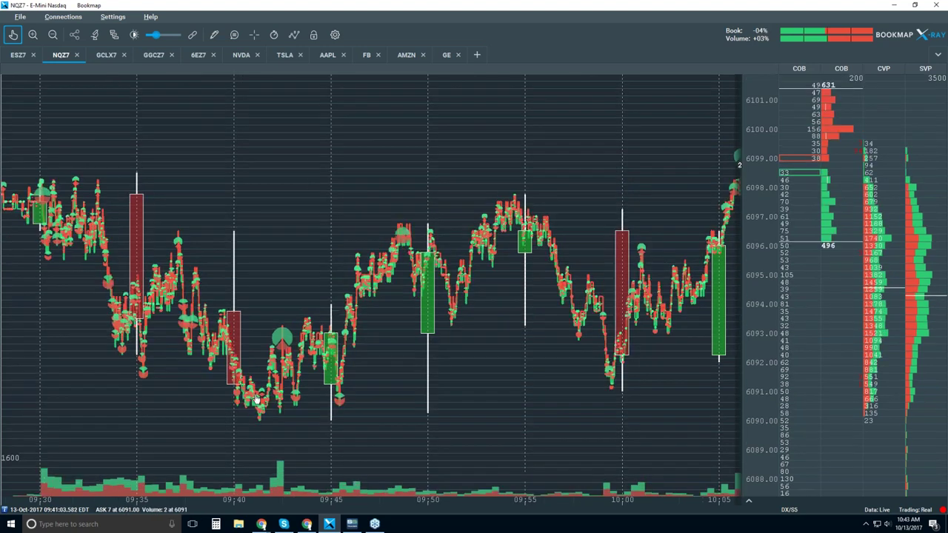
scroll(255, 399, up, 5)
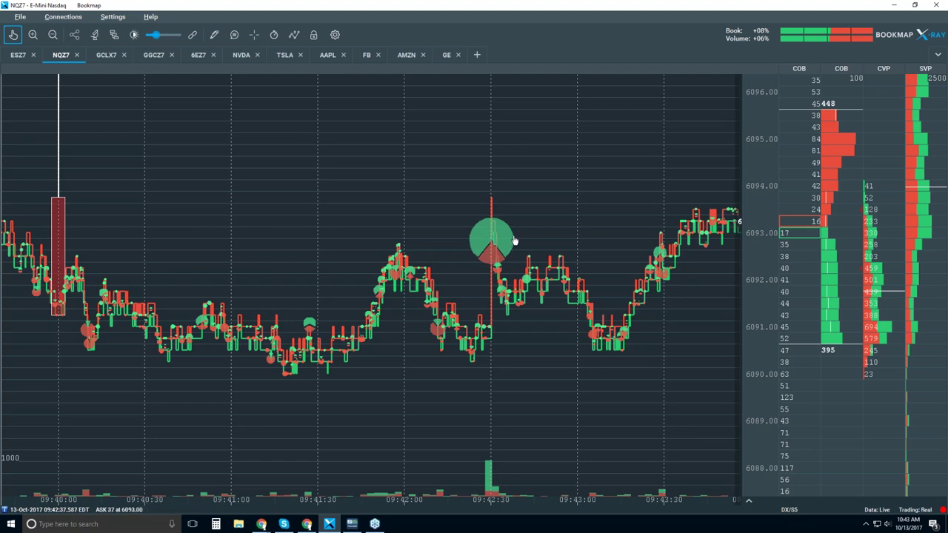
scroll(497, 241, up, 5)
scroll(498, 242, up, 8)
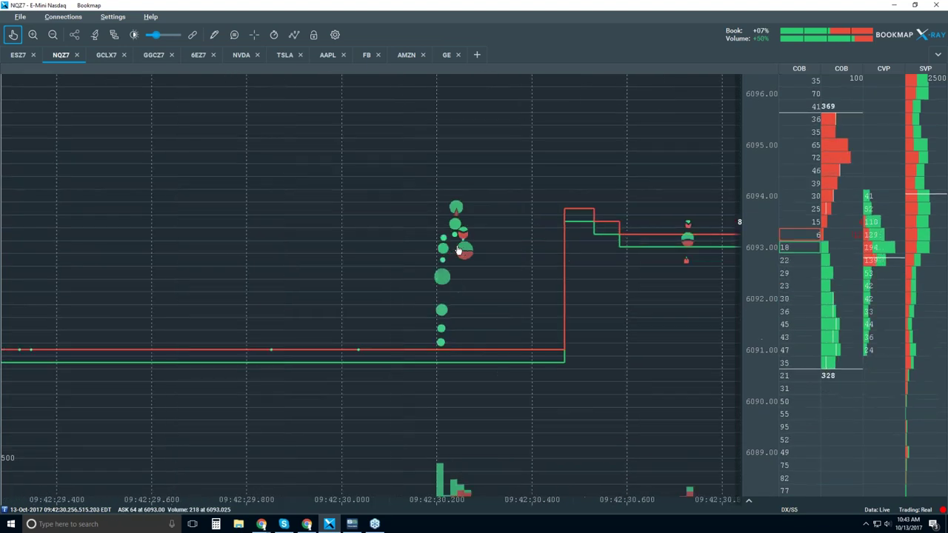
scroll(698, 180, down, 5)
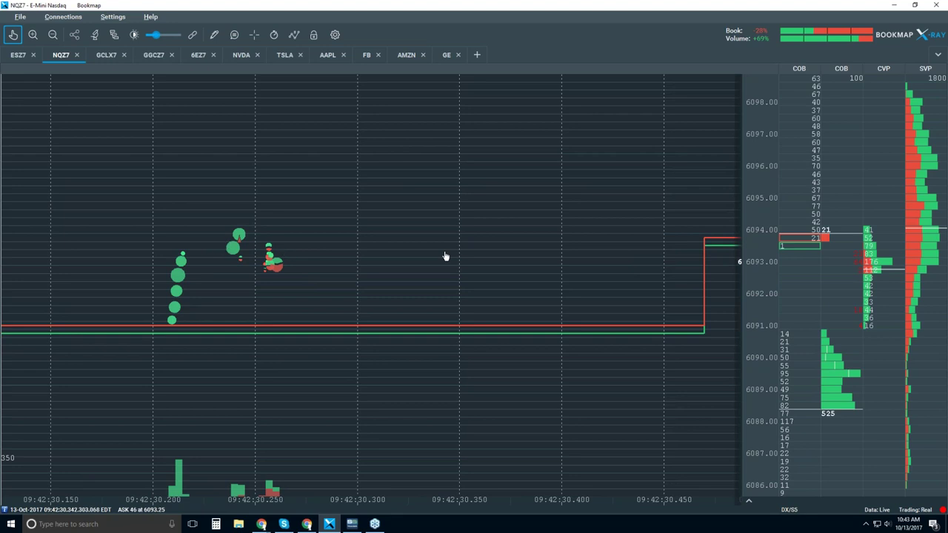
scroll(474, 256, down, 1)
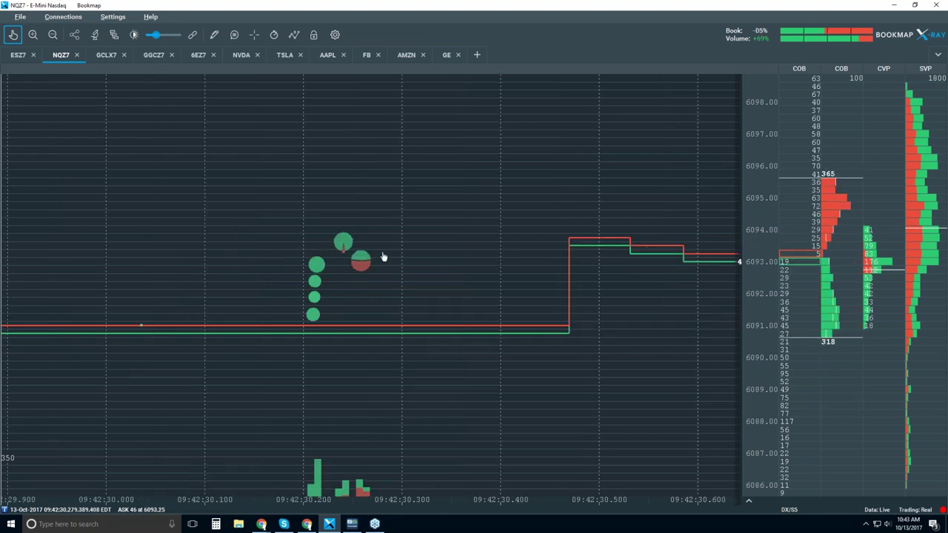
scroll(382, 256, down, 2)
scroll(382, 256, down, 1)
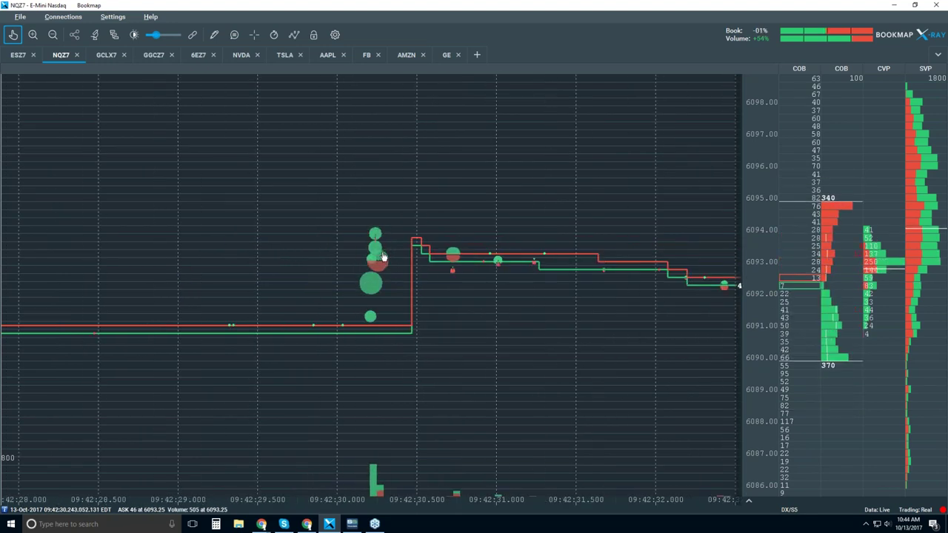
scroll(383, 256, down, 4)
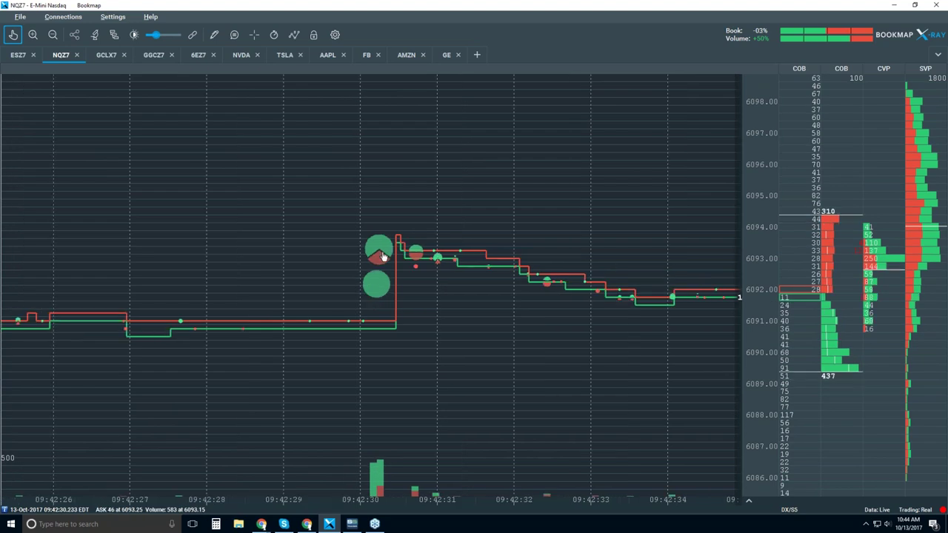
scroll(383, 256, down, 2)
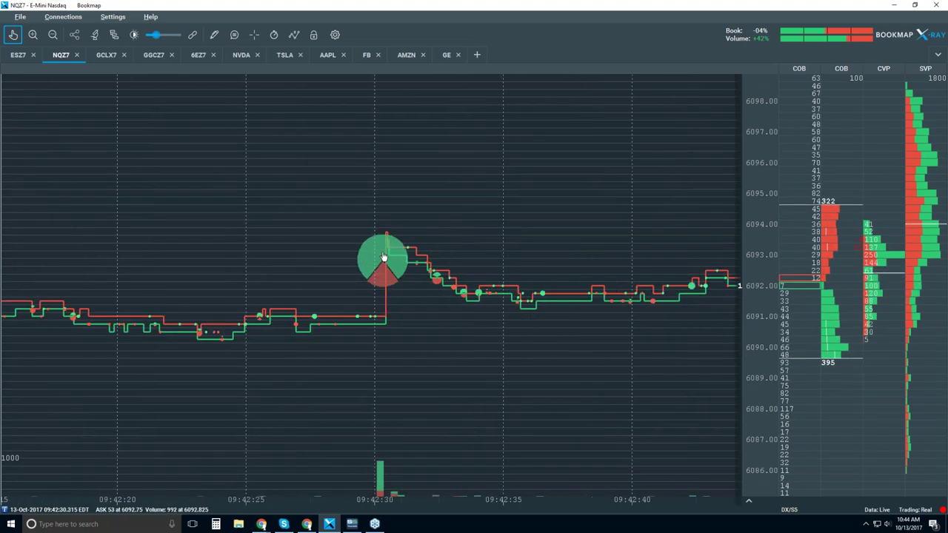
scroll(382, 257, down, 1)
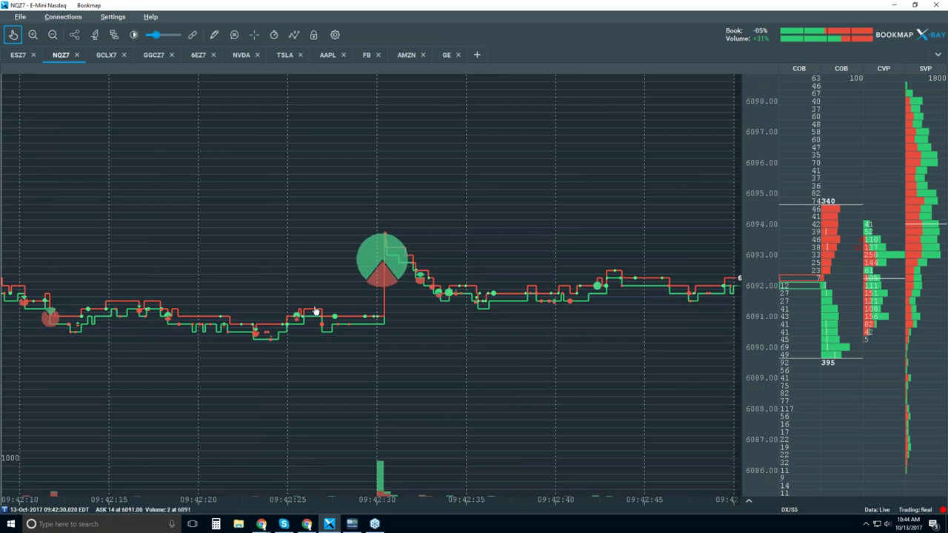
- Examine the earlier volume dot cluster near 09:41:51.600 from the seconds view down to its separate trades, then back out
drag(200, 326, 646, 319)
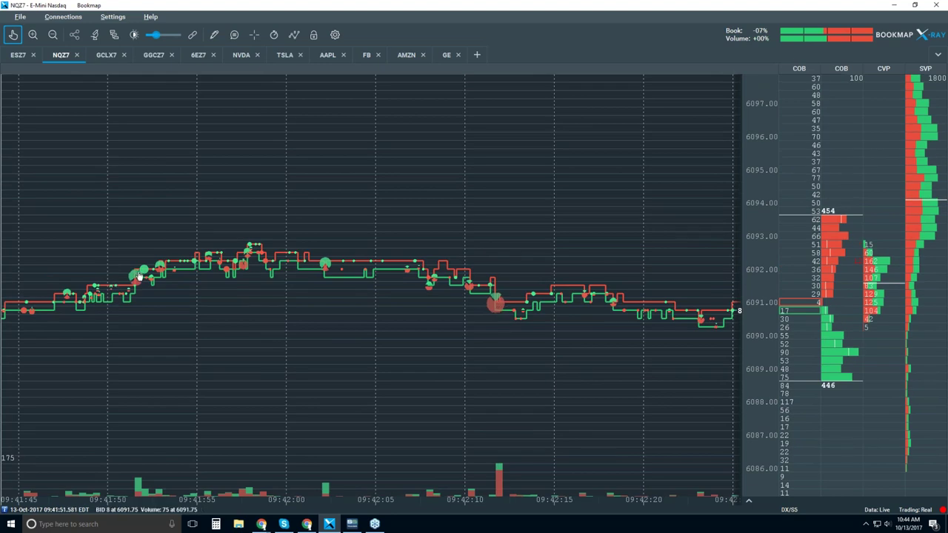
scroll(140, 276, up, 10)
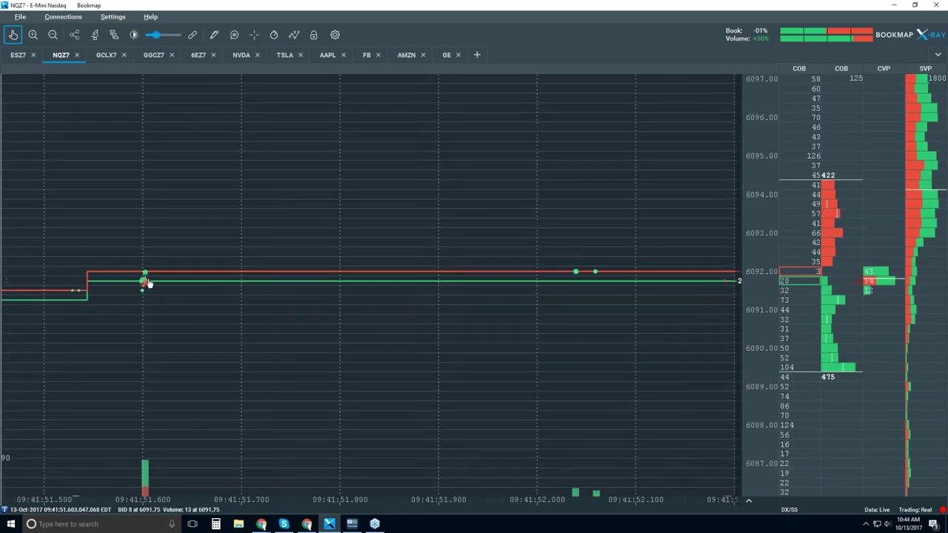
scroll(141, 289, up, 12)
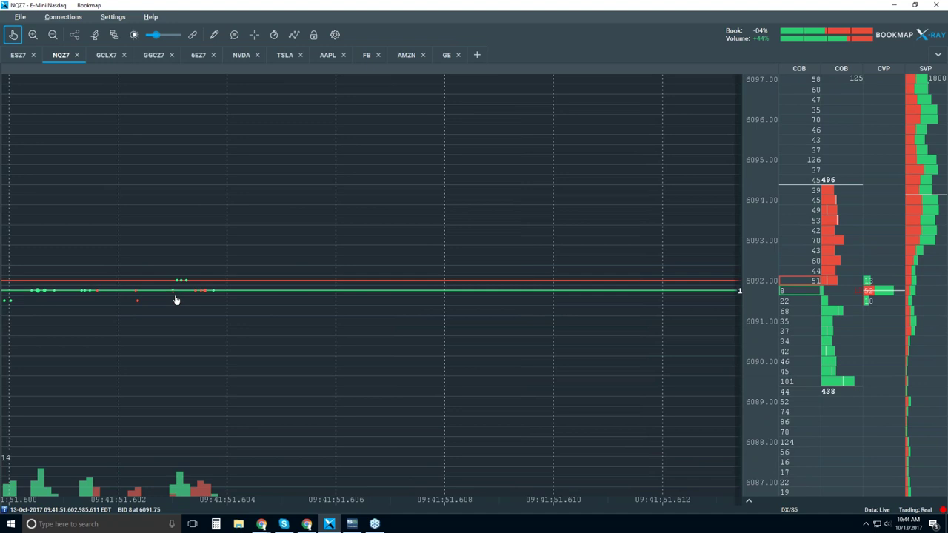
scroll(176, 299, up, 5)
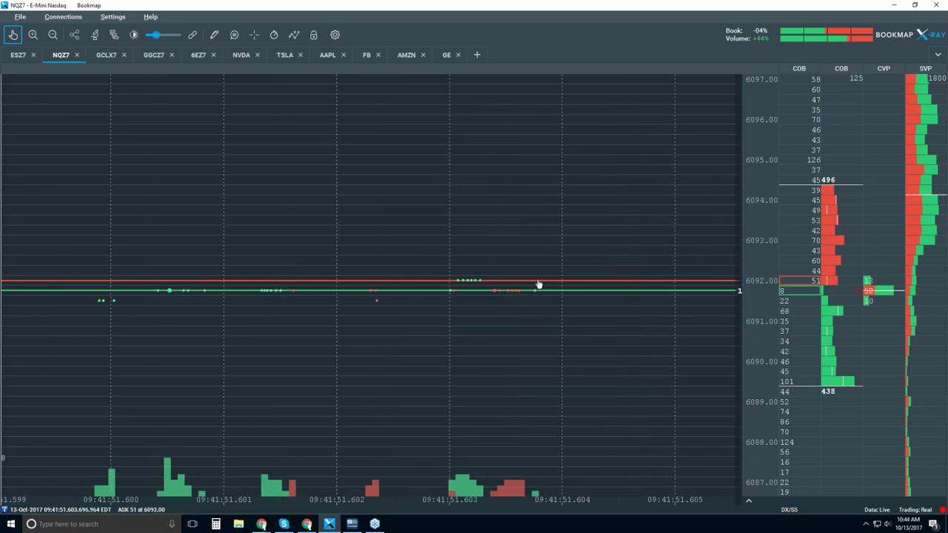
scroll(489, 285, up, 4)
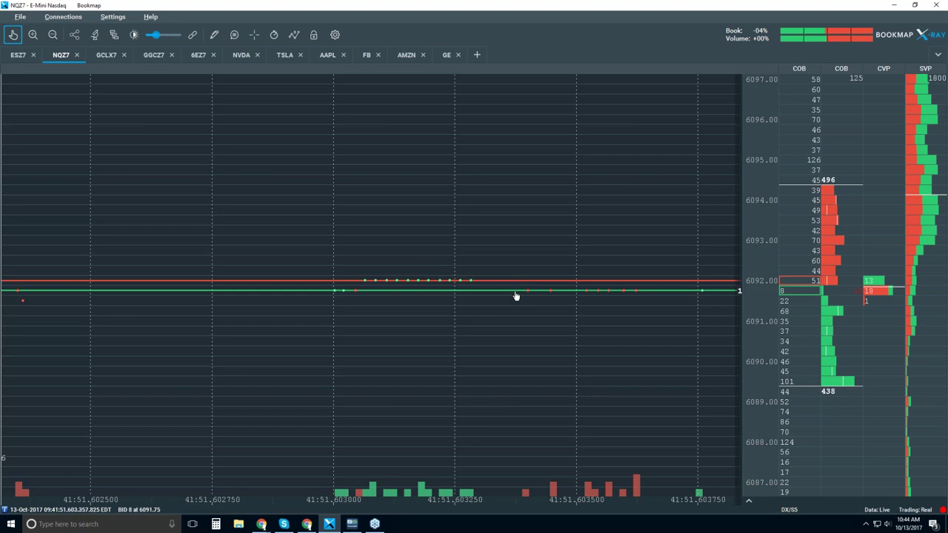
scroll(561, 266, down, 10)
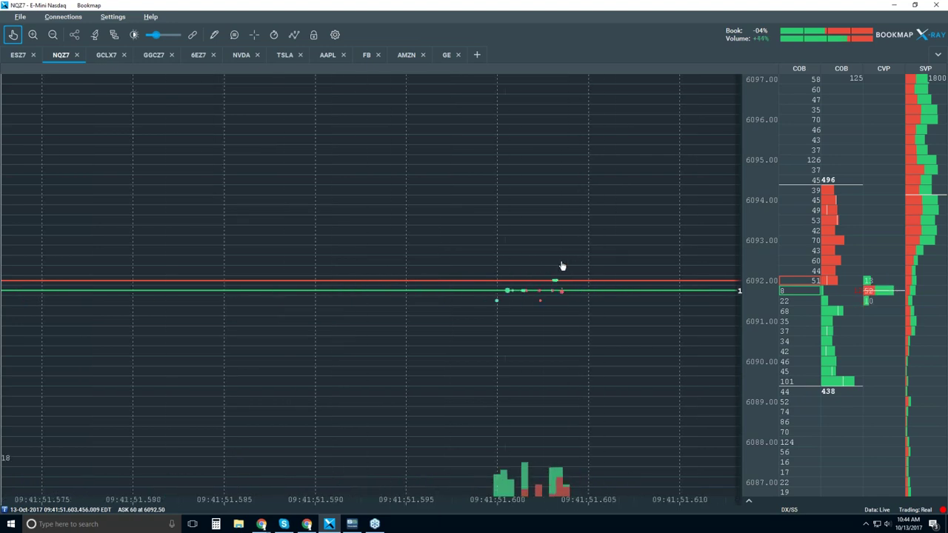
scroll(561, 266, down, 5)
scroll(562, 266, down, 2)
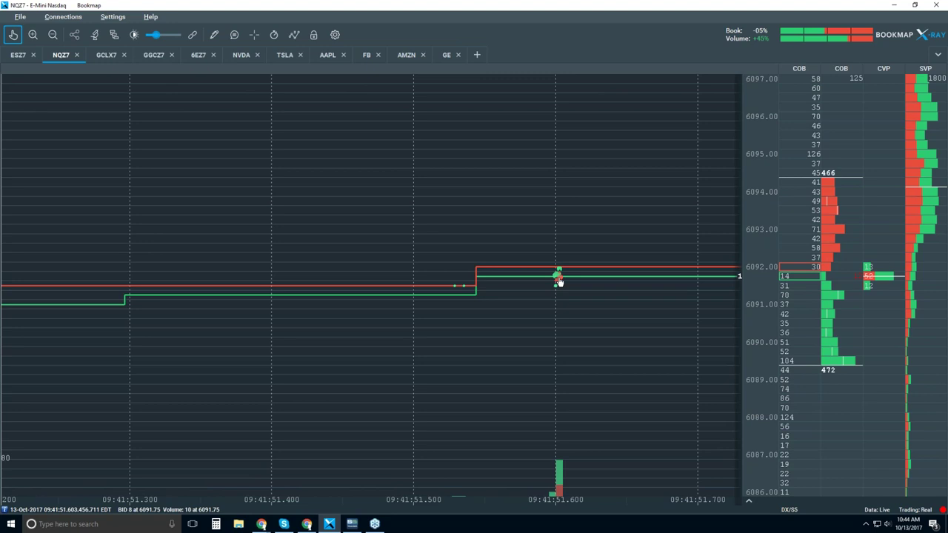
- Inspect the row of individual trades at the 6092.00 ask around 09:41:51.603, from milliseconds down to sub-microsecond intervals and back
scroll(559, 280, up, 10)
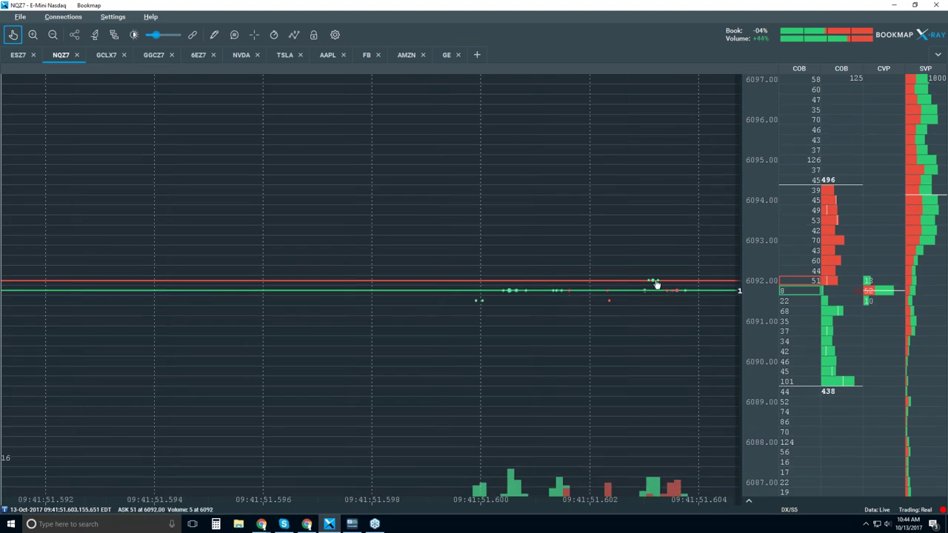
scroll(656, 284, up, 9)
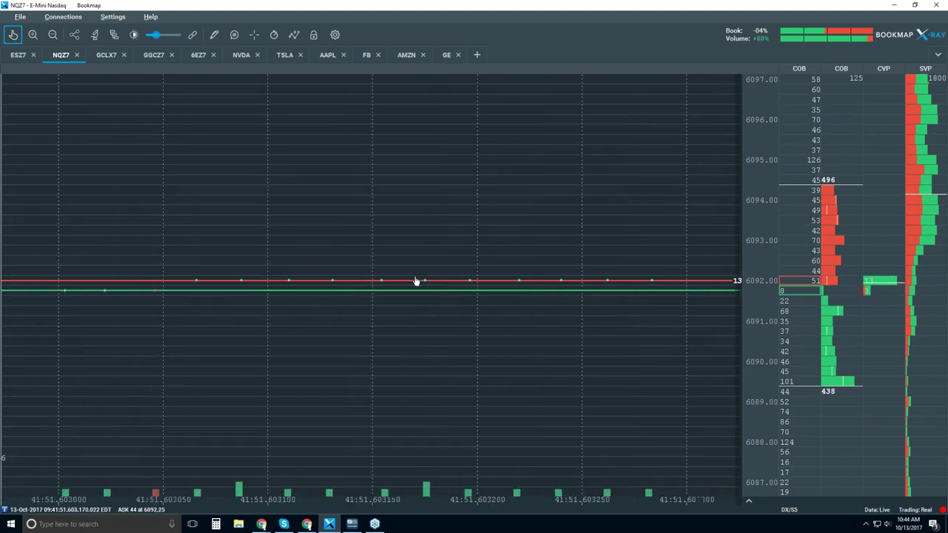
scroll(415, 283, up, 3)
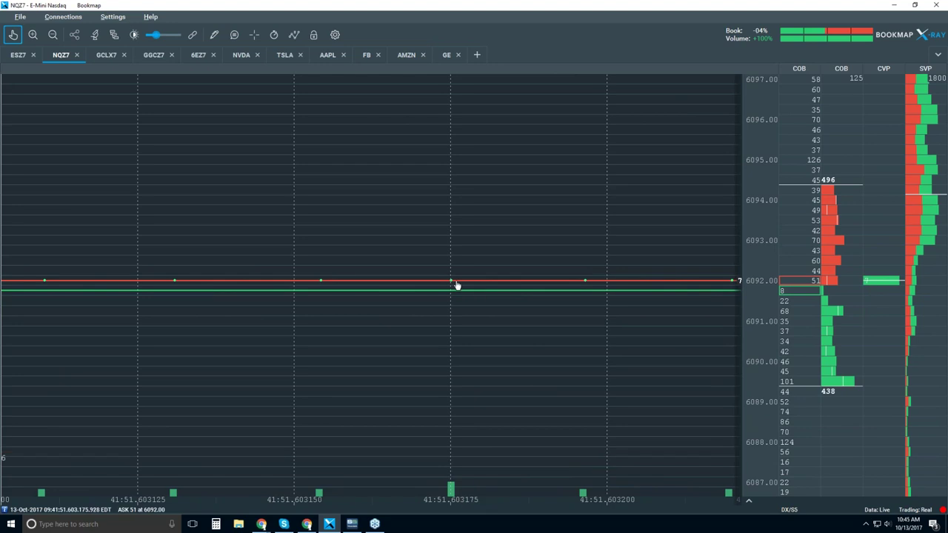
scroll(453, 288, up, 5)
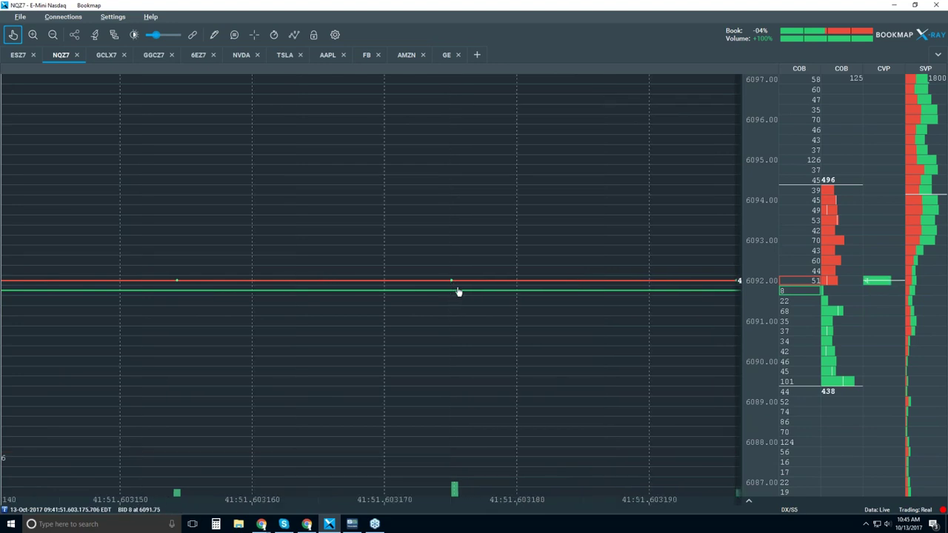
scroll(455, 297, up, 5)
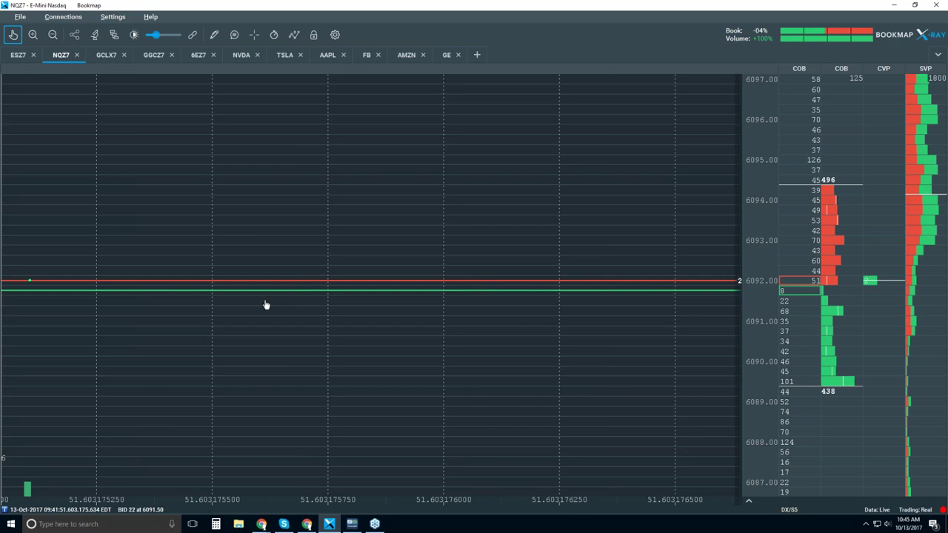
scroll(153, 304, up, 2)
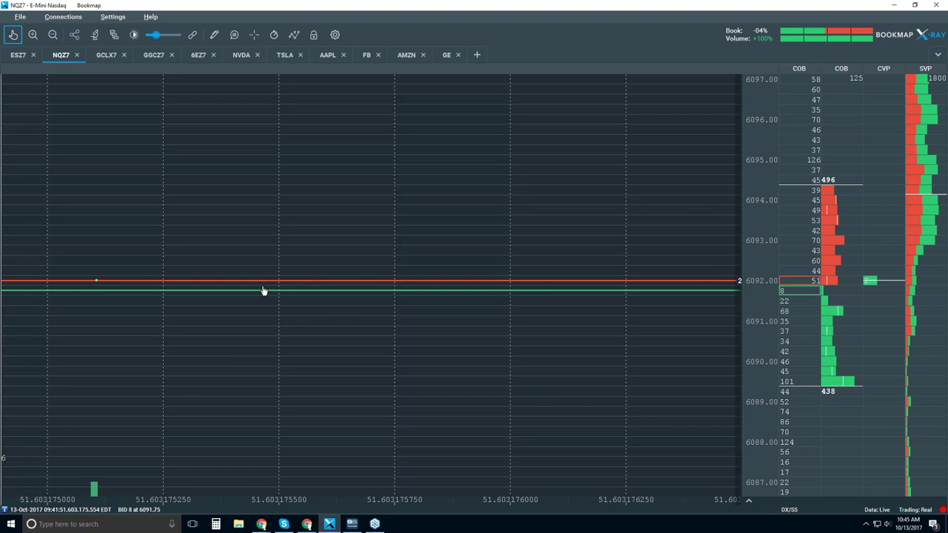
scroll(339, 303, down, 3)
scroll(339, 303, down, 4)
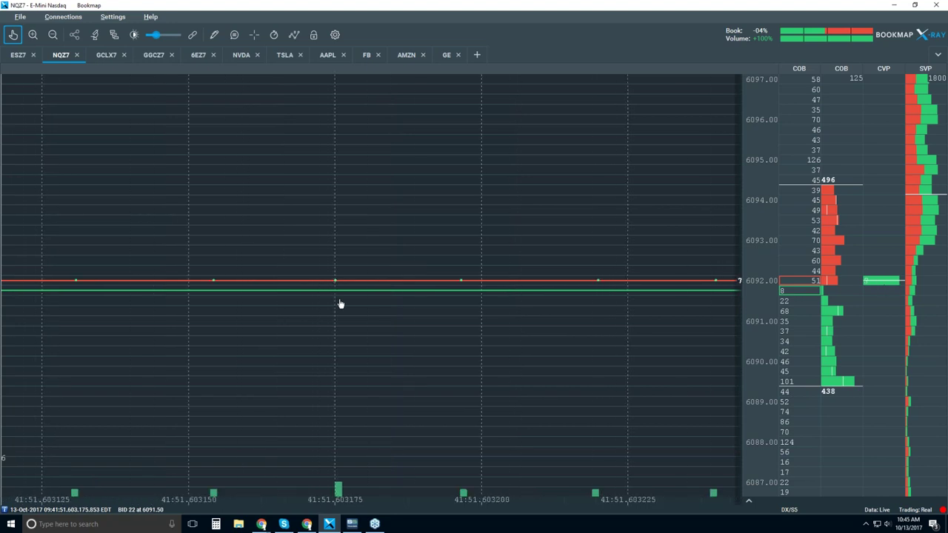
scroll(340, 303, down, 4)
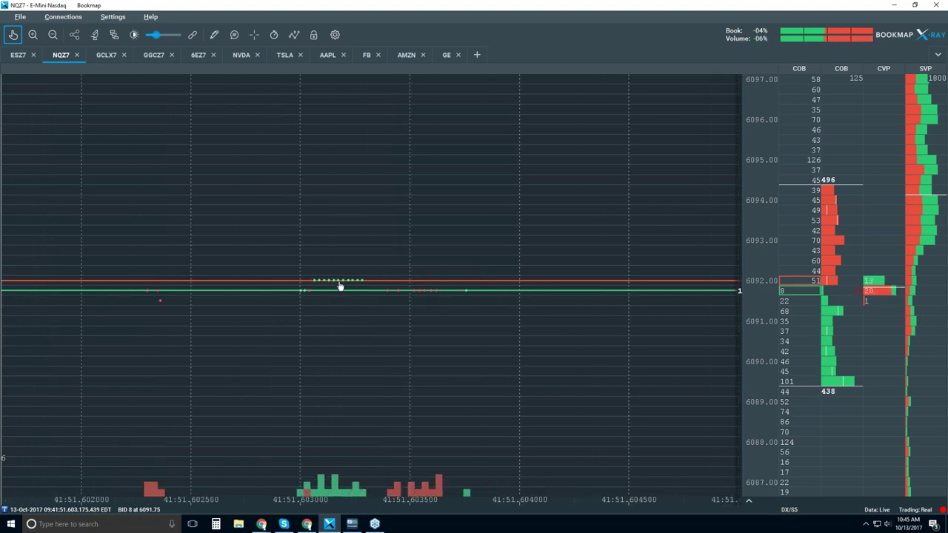
scroll(315, 309, down, 2)
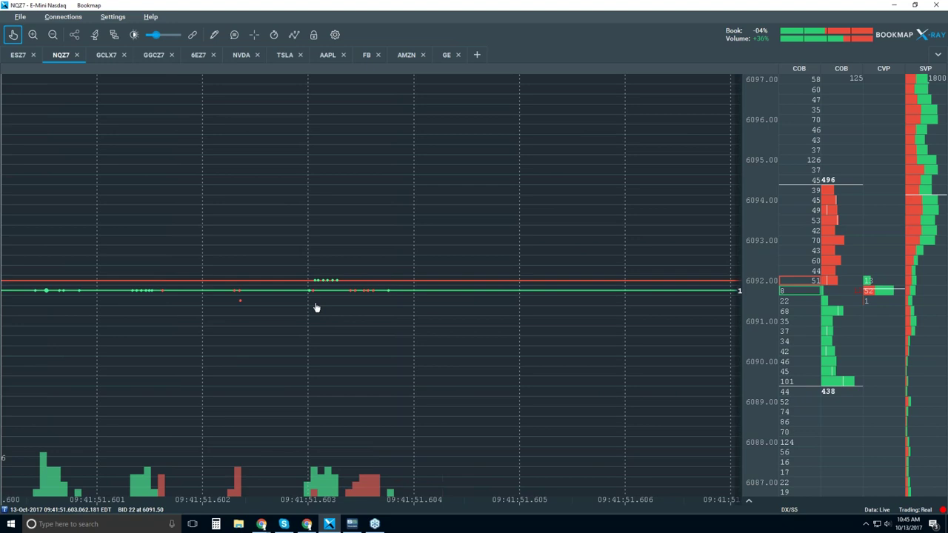
scroll(323, 286, down, 4)
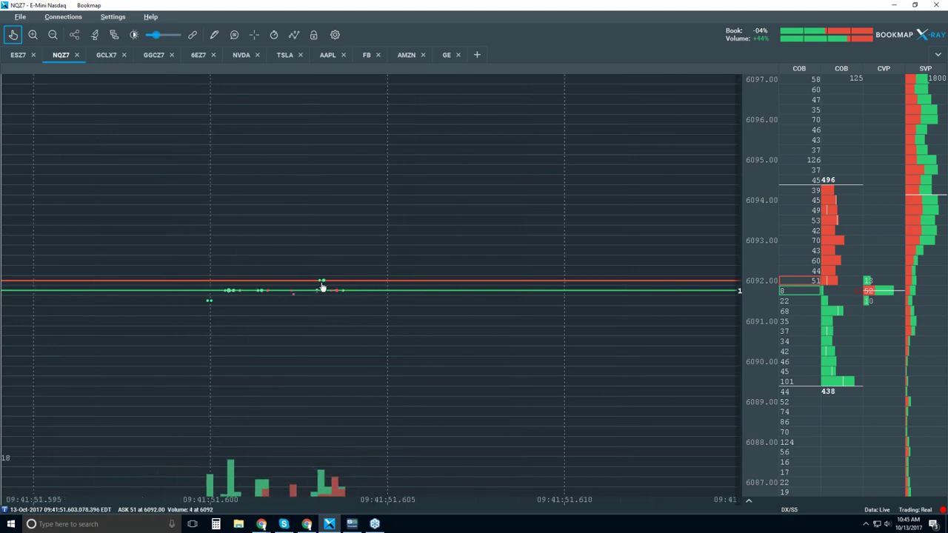
- Examine how the individual trades near 09:41:51.600 merge into larger volume dots from the millisecond scale out to the minutes view
scroll(323, 287, down, 3)
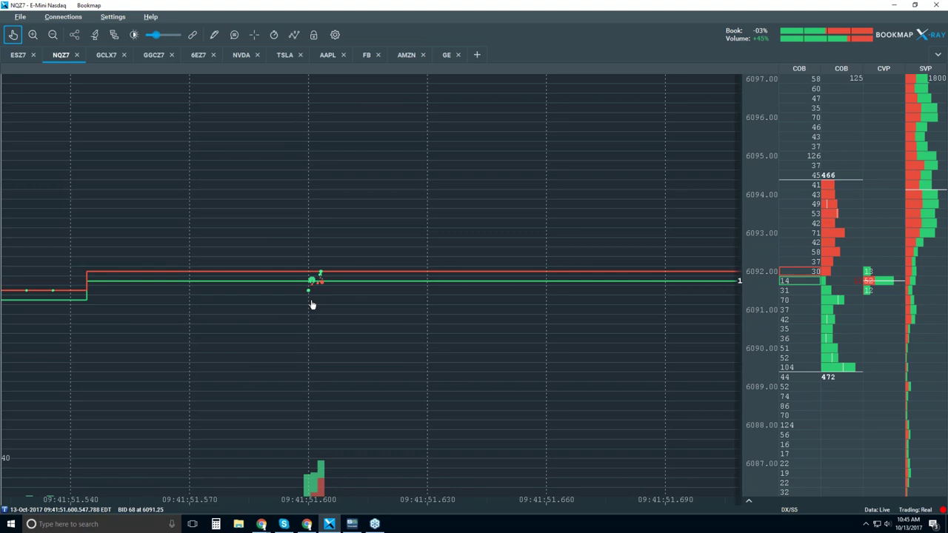
scroll(312, 304, down, 4)
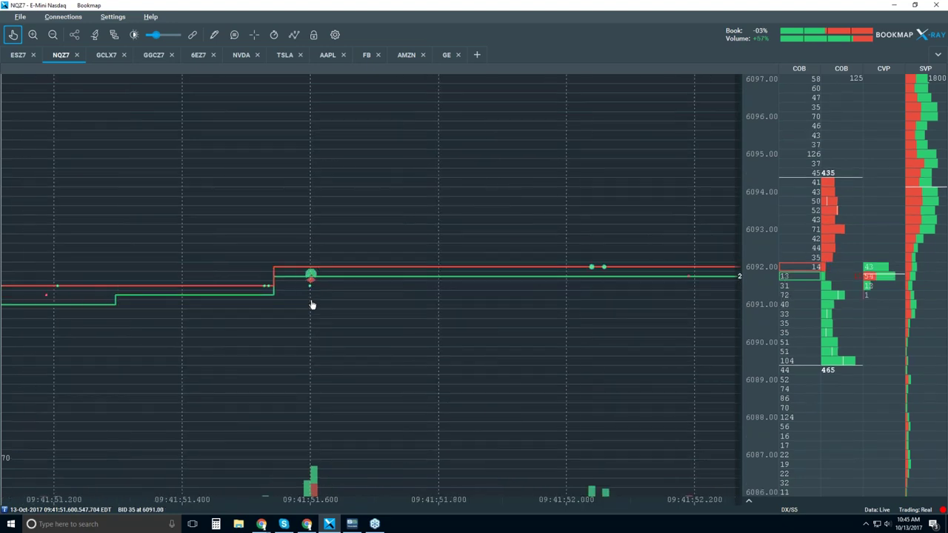
scroll(312, 304, down, 3)
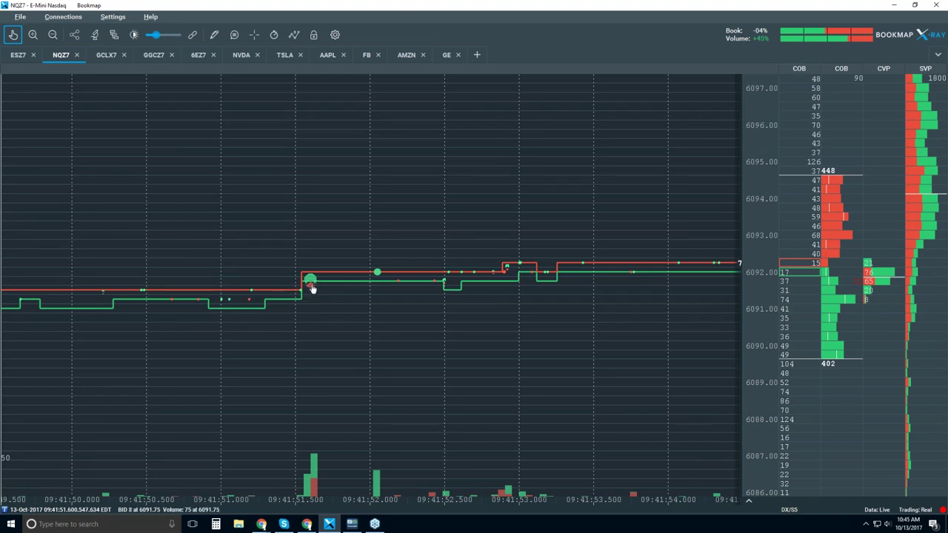
scroll(310, 300, down, 4)
scroll(311, 297, down, 8)
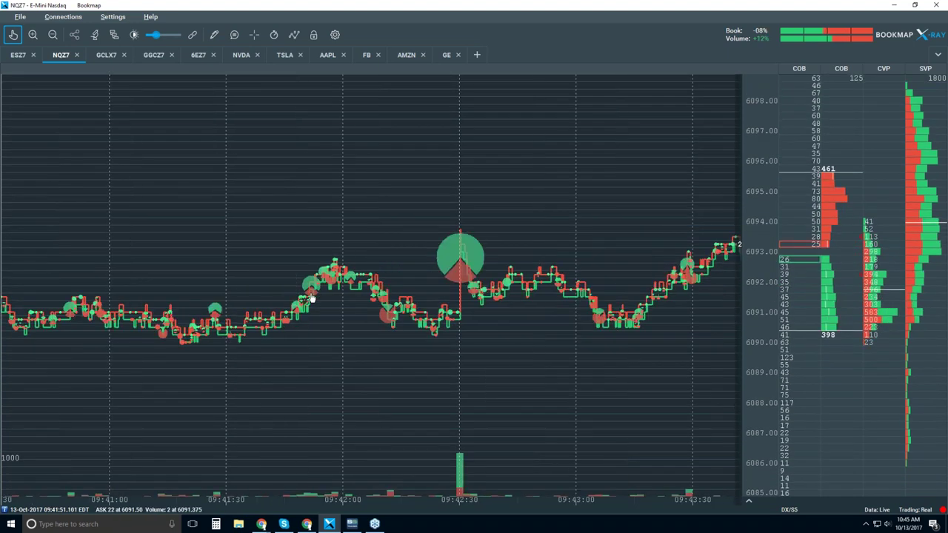
scroll(311, 299, down, 4)
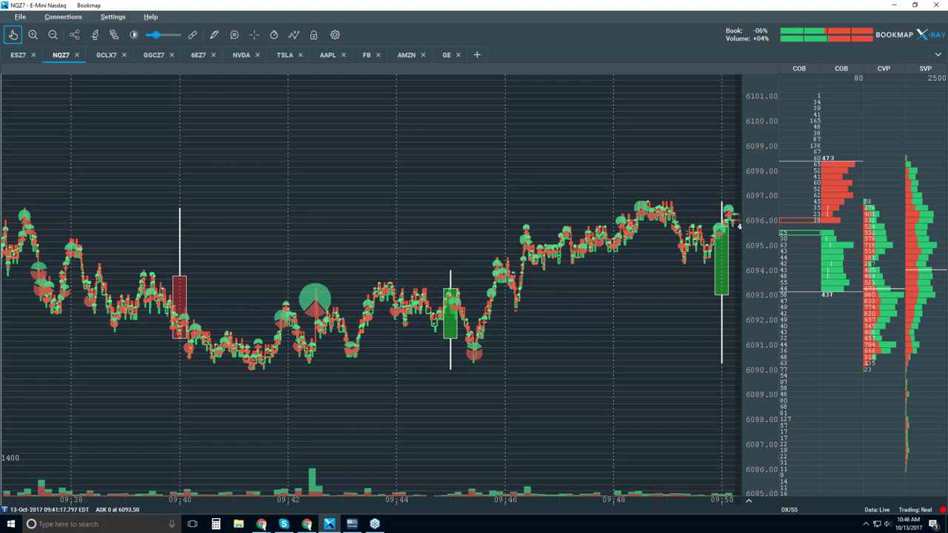
- Compare the volume dots with the candlesticks from about 09:36 across the wider session, then return to the live edge of the chart
drag(254, 307, 335, 285)
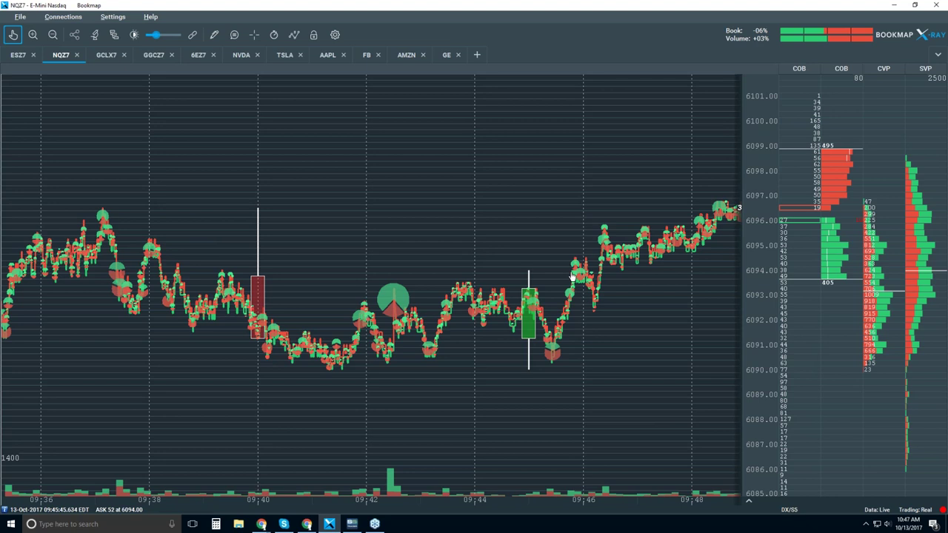
drag(635, 319, 529, 316)
scroll(529, 317, down, 3)
scroll(530, 318, down, 5)
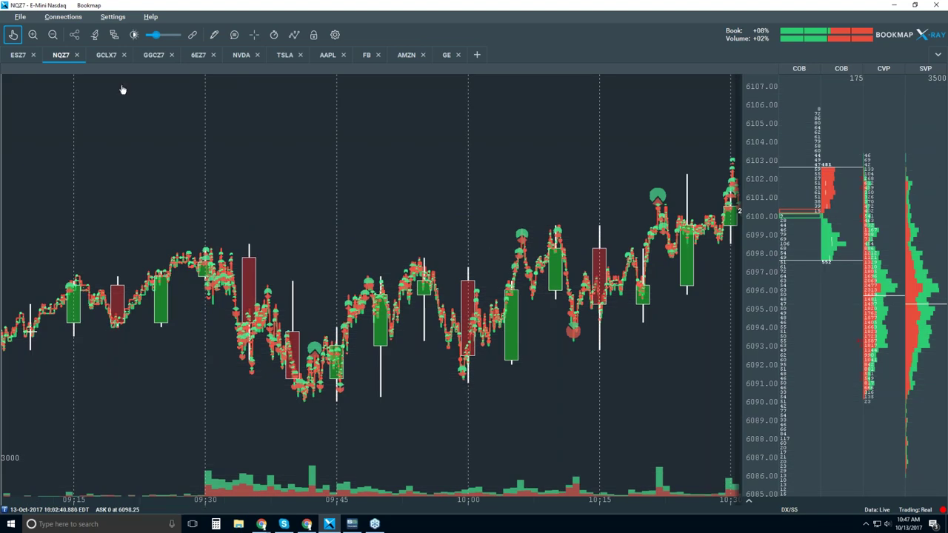
click(13, 34)
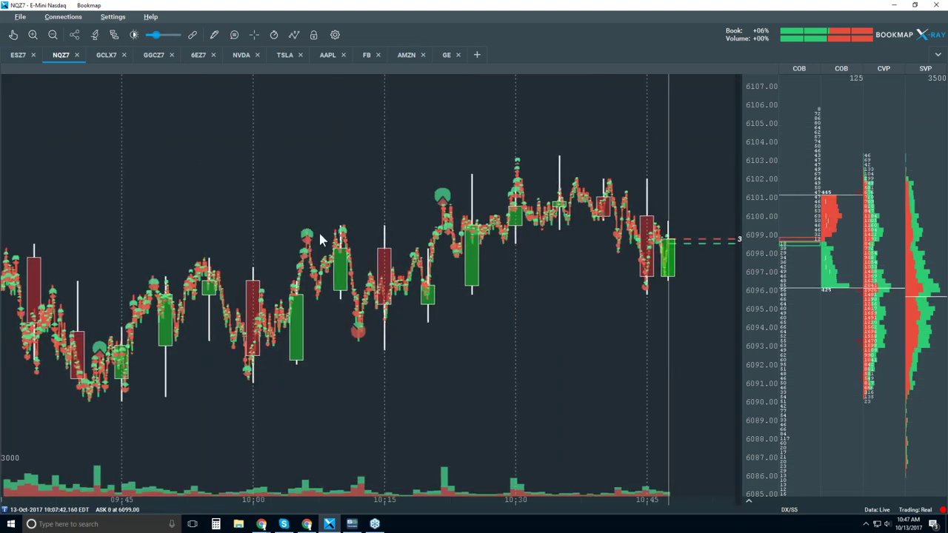
scroll(319, 239, down, 2)
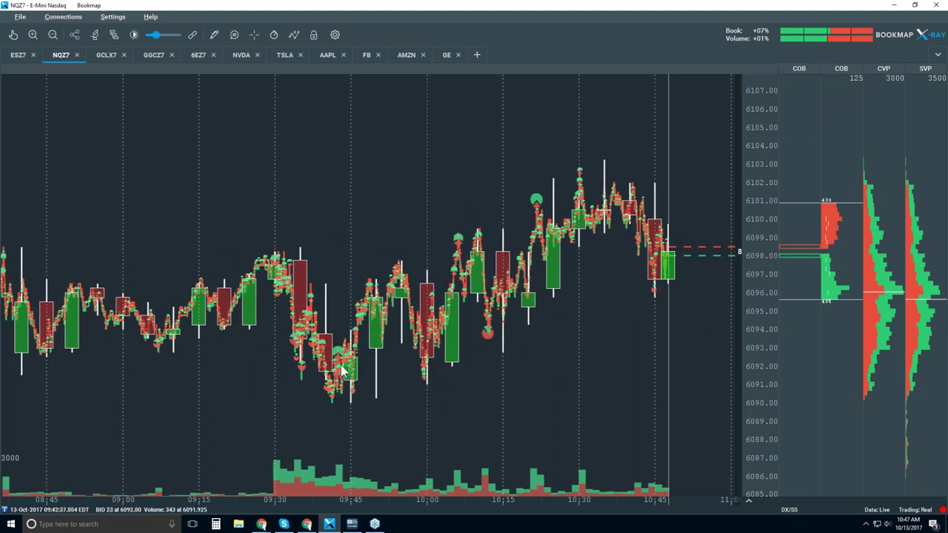
- Inspect the dots and candlesticks between about 09:41 and 09:55 at closer scales, then return to the live session view
scroll(345, 370, up, 3)
click(13, 35)
scroll(326, 302, up, 5)
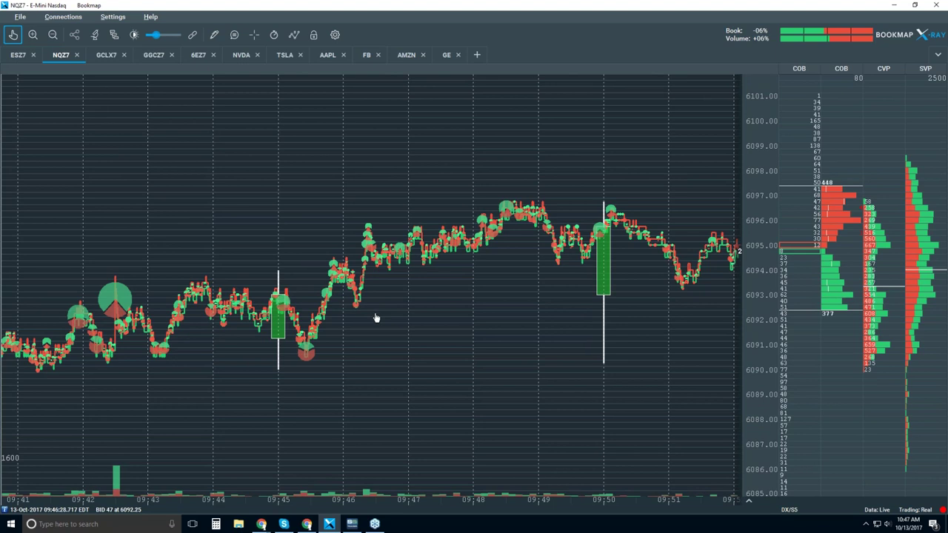
scroll(343, 289, down, 3)
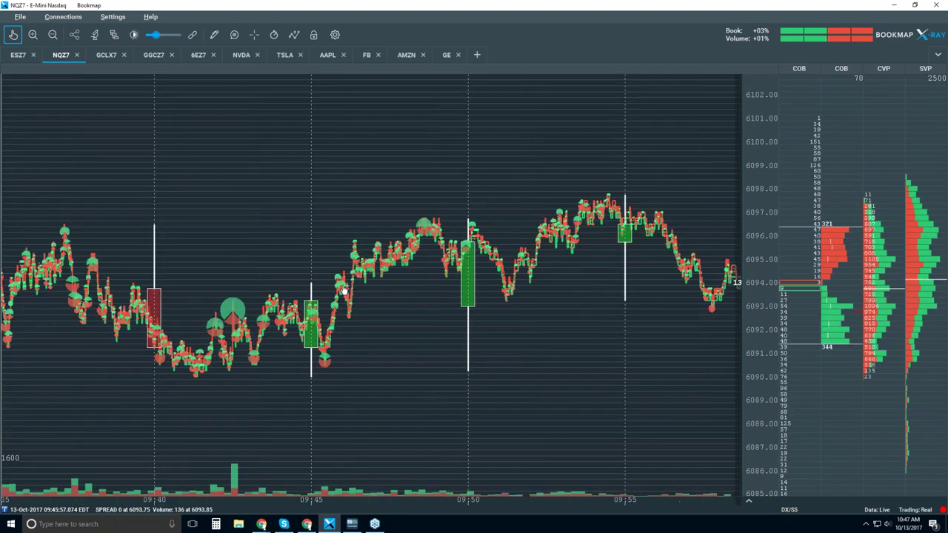
scroll(345, 296, down, 2)
click(12, 34)
scroll(324, 176, down, 1)
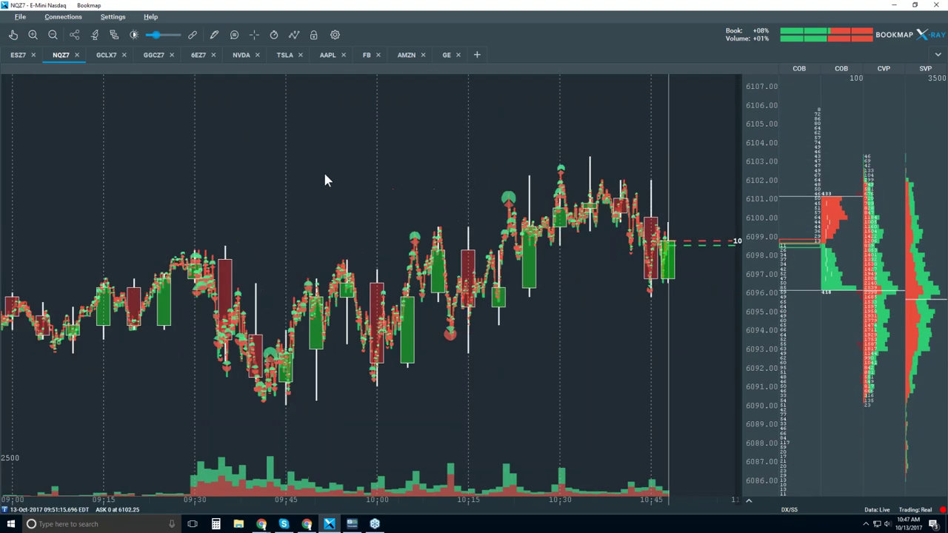
scroll(324, 176, down, 1)
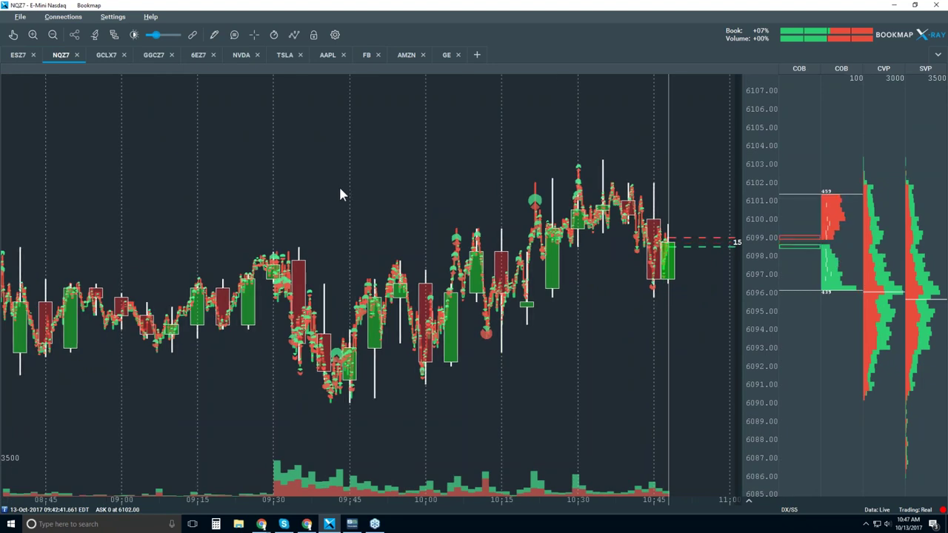
- Turn off the Candlestick Bars layer, leaving the volume dots and best bid/ask lines on the NQZ7 chart
scroll(337, 185, down, 1)
click(294, 34)
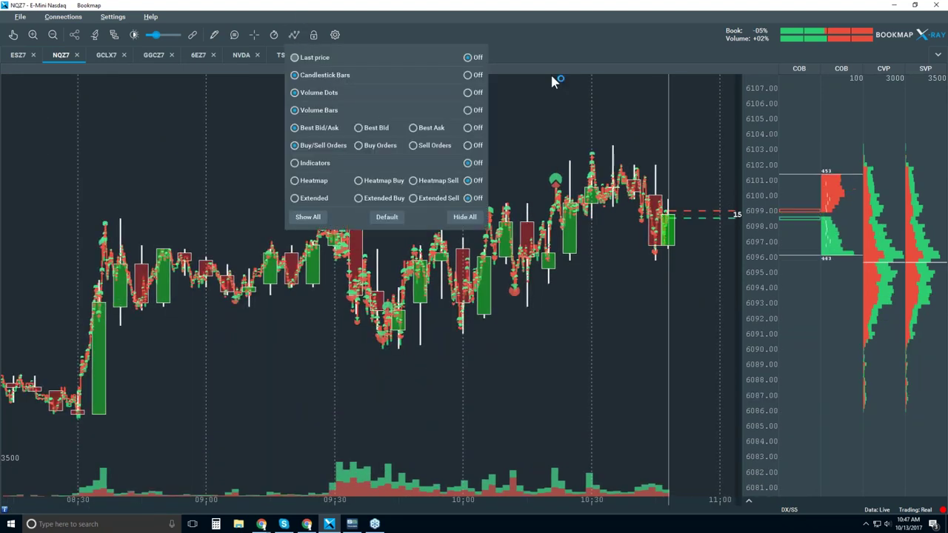
click(467, 75)
click(531, 110)
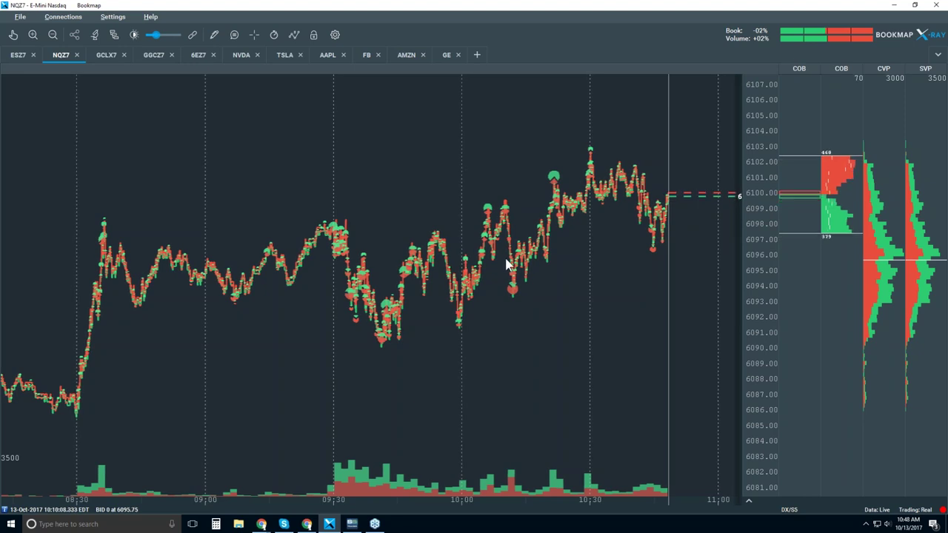
- Turn on the Heatmap and Extended layers over the most recent half hour of the NQZ7 chart
scroll(644, 183, up, 3)
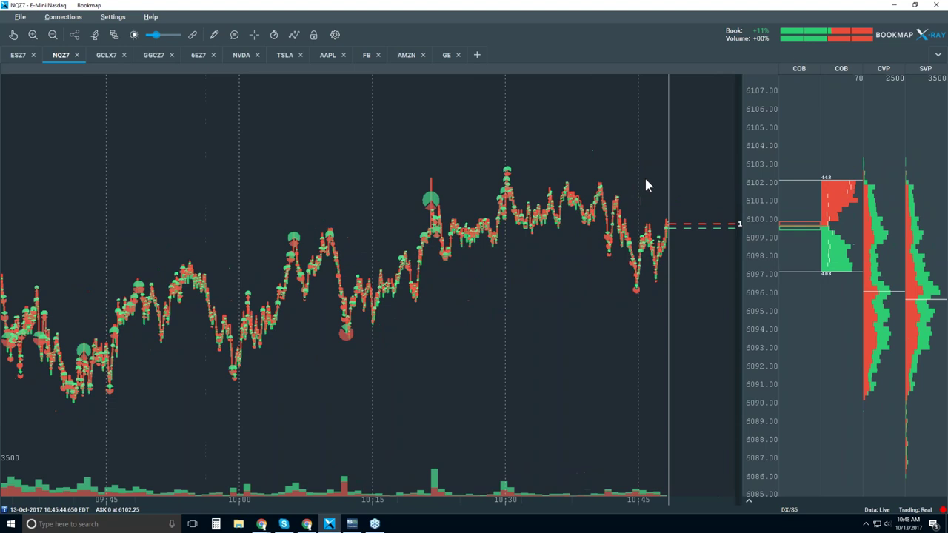
scroll(644, 184, up, 3)
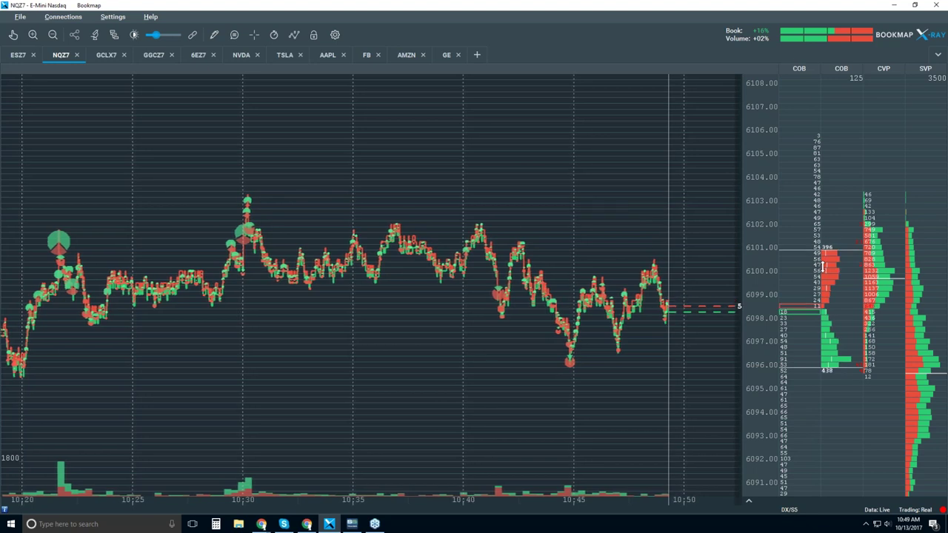
click(295, 36)
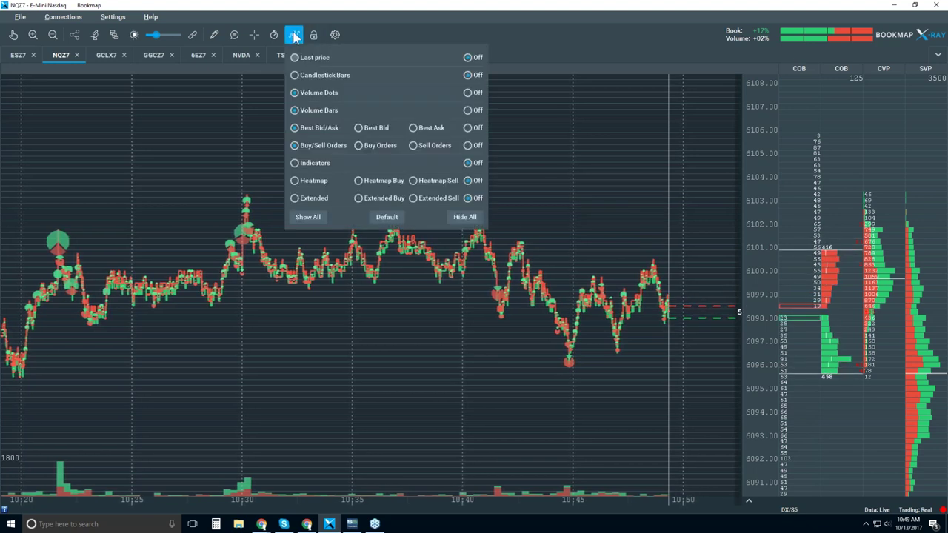
click(320, 185)
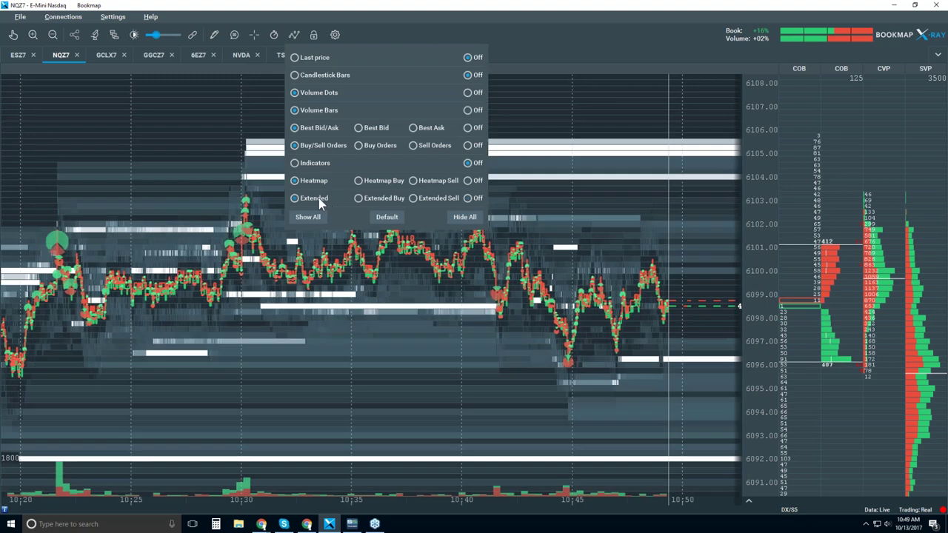
click(555, 172)
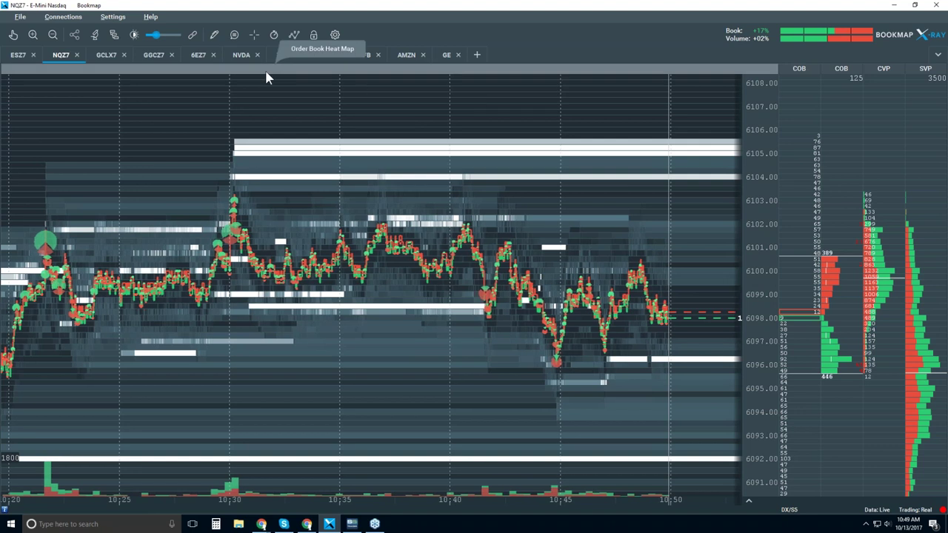
- Adjust the heatmap's contrast configuration to a white cut-off of about 92, large size highlight of about 75 and brightness of about 20
click(134, 35)
drag(438, 296, 530, 295)
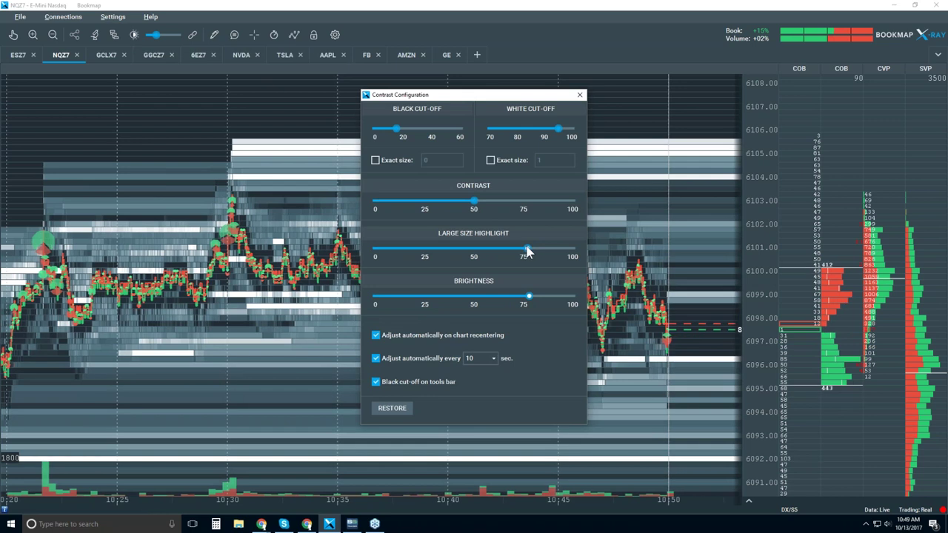
drag(526, 248, 413, 248)
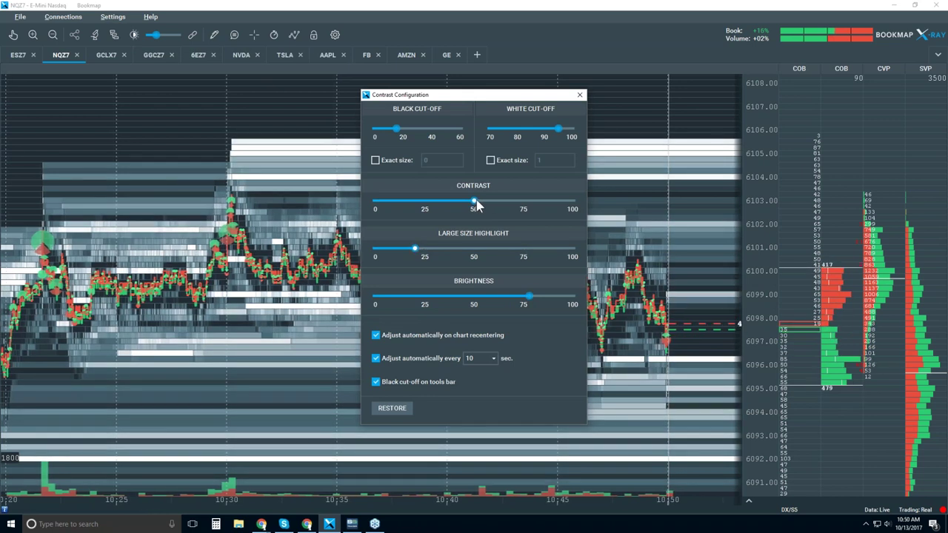
drag(559, 132, 546, 133)
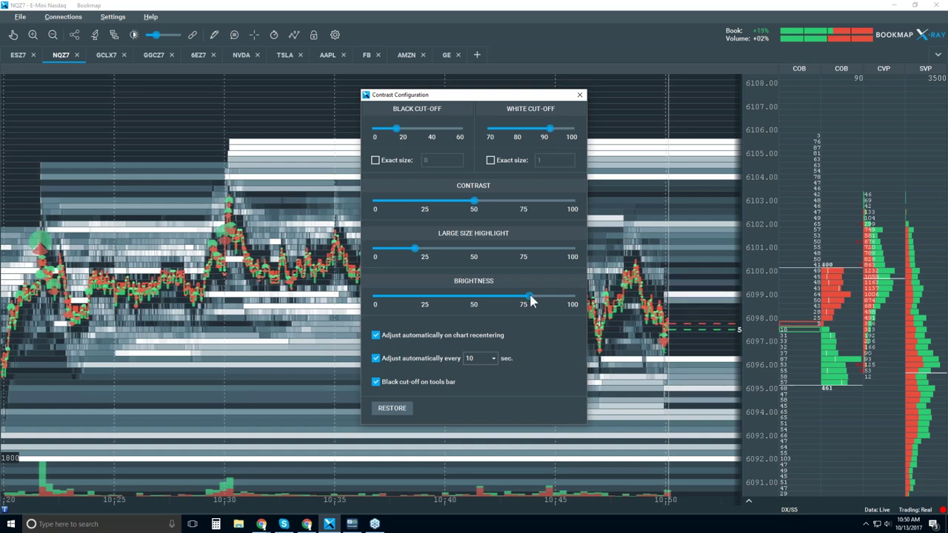
drag(483, 296, 417, 295)
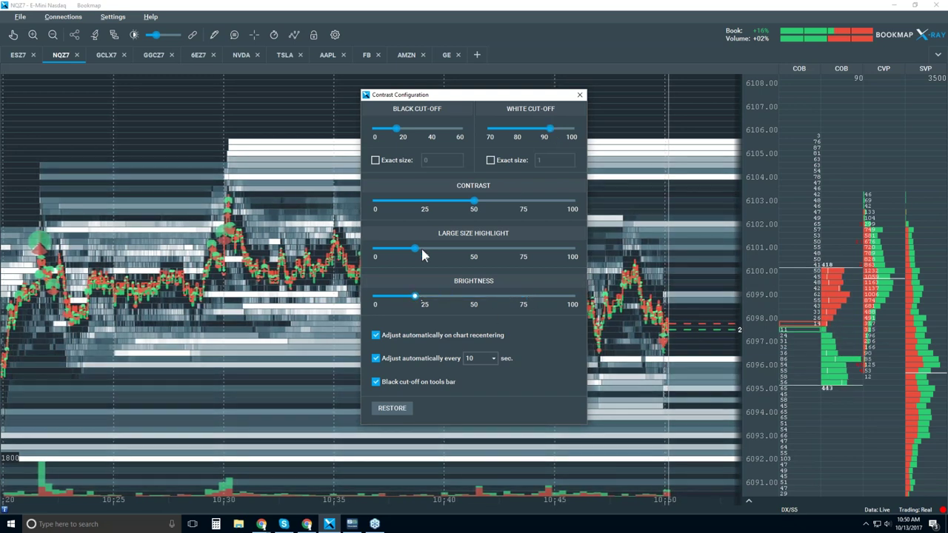
drag(420, 252, 521, 254)
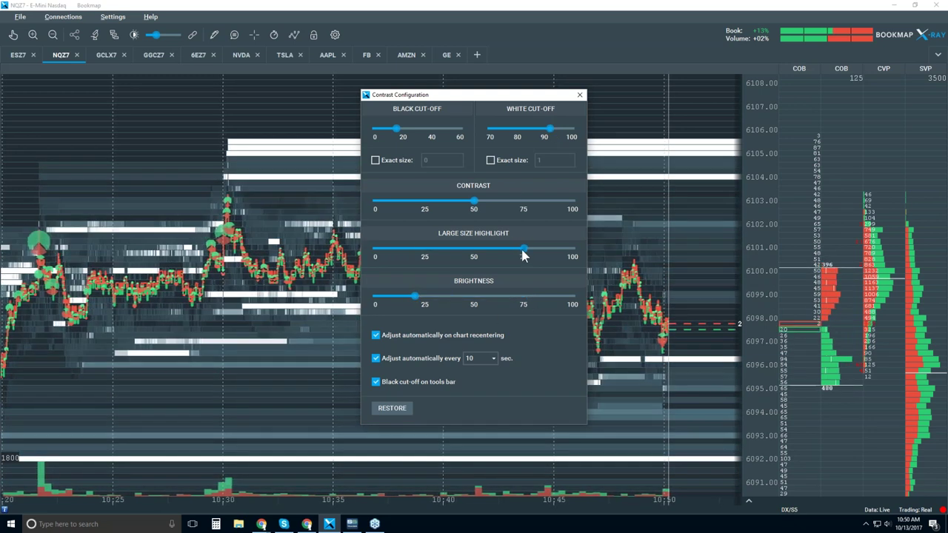
click(580, 95)
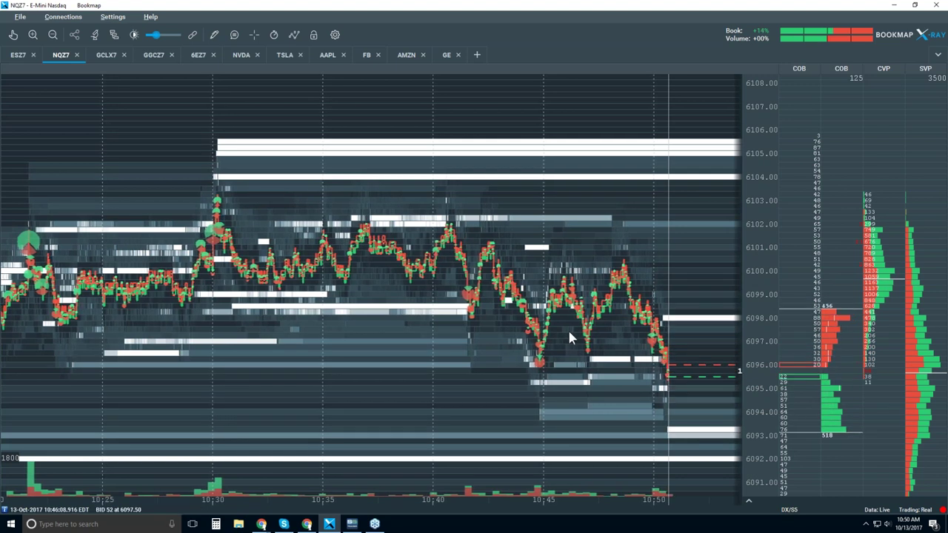
- Turn on the chart's data tooltips and inspect the resting ask liquidity at 6098.00 after 10:50
scroll(574, 337, up, 4)
scroll(581, 330, up, 2)
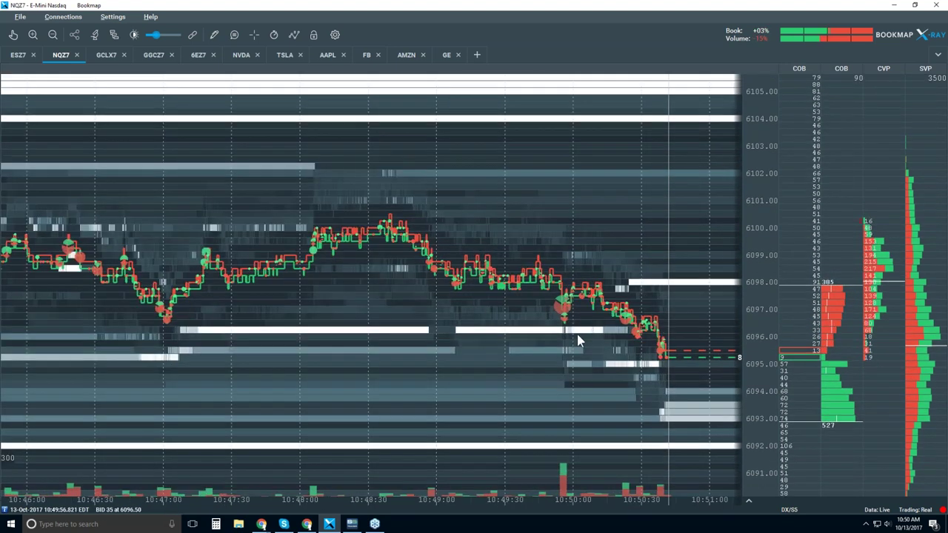
click(234, 35)
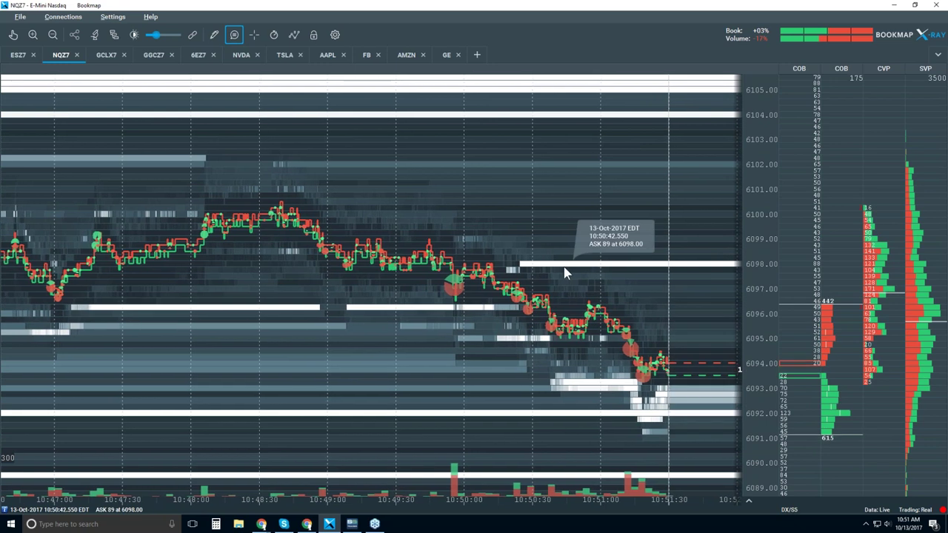
- Examine the heatmap's liquidity bands around price on wider time scales, back to about 08:30
scroll(564, 274, down, 2)
scroll(564, 272, down, 5)
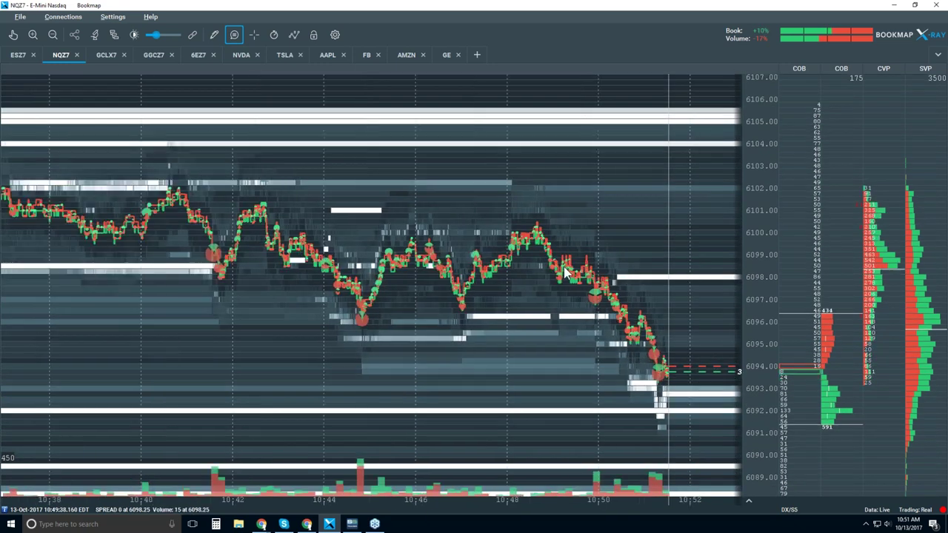
scroll(566, 269, down, 4)
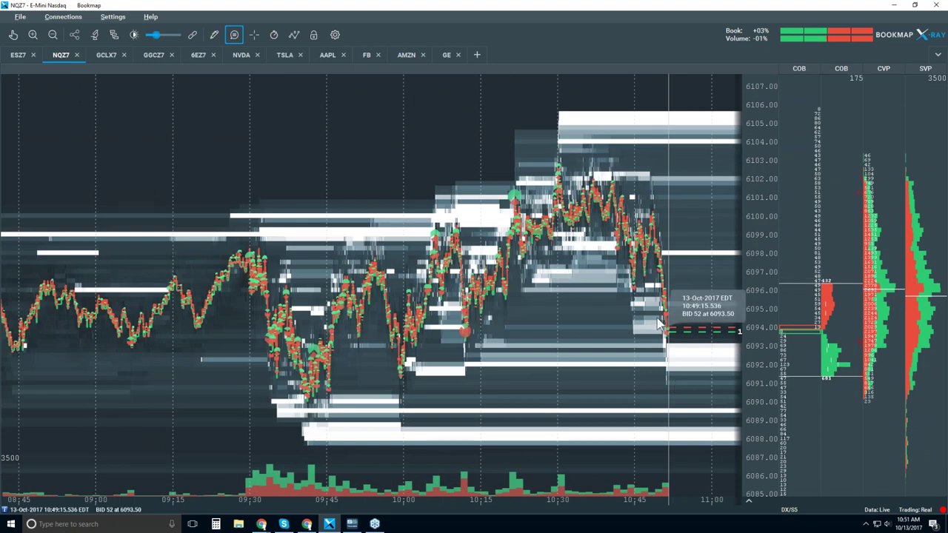
scroll(570, 320, down, 2)
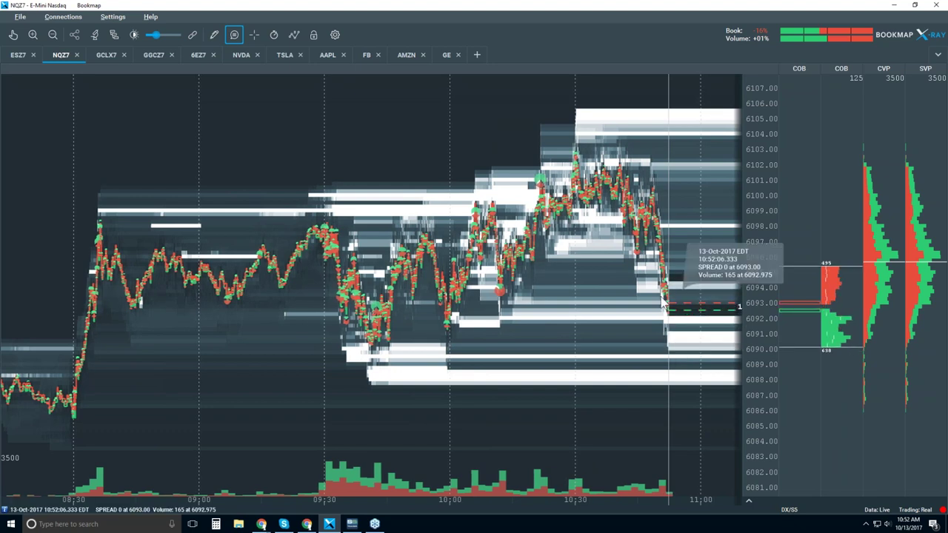
- Inspect the resting bid liquidity below price around 10:51 to 10:52, including the 6093.25 and 6092.00 levels
scroll(634, 296, up, 2)
scroll(635, 296, up, 5)
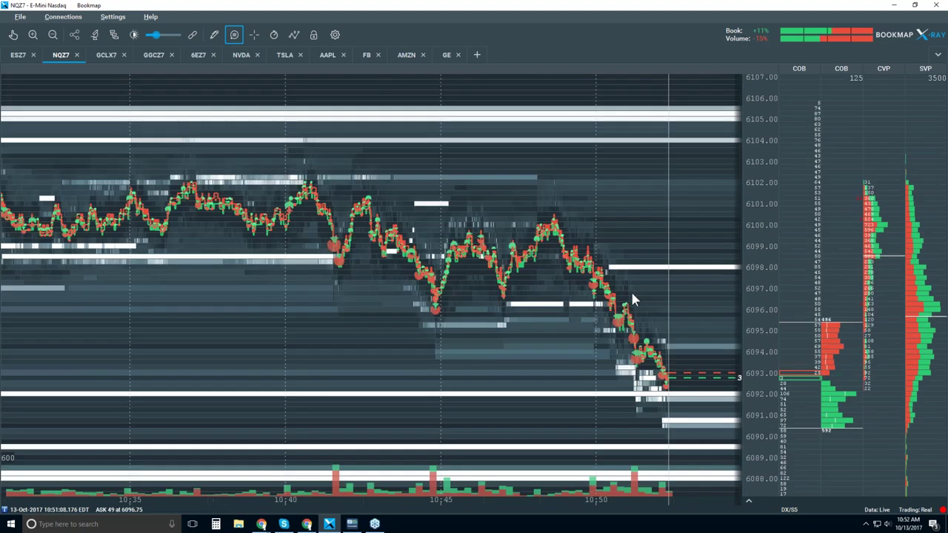
scroll(633, 299, up, 2)
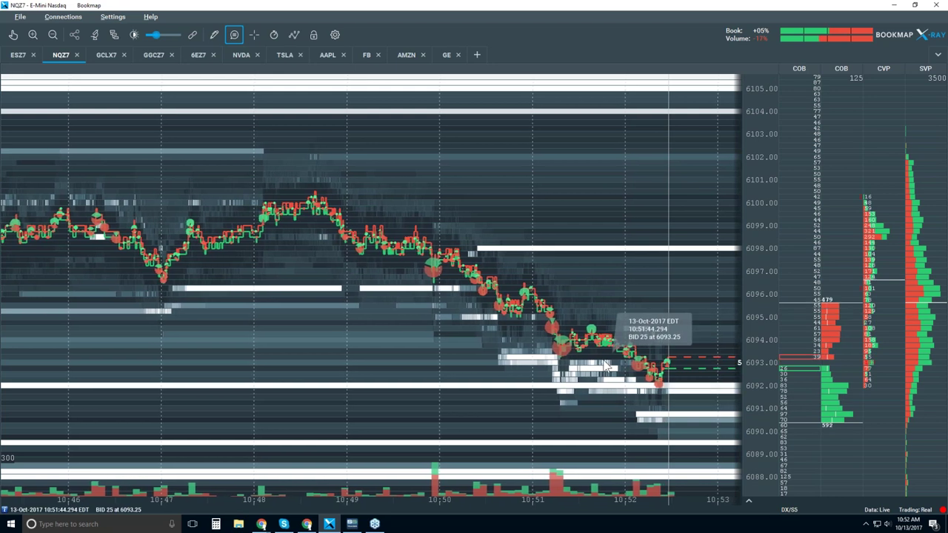
scroll(765, 310, up, 3)
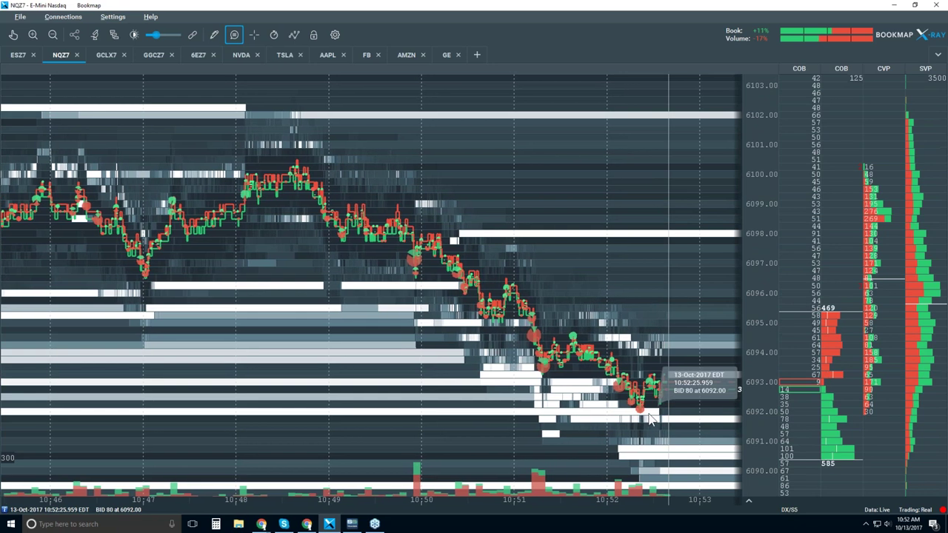
click(13, 34)
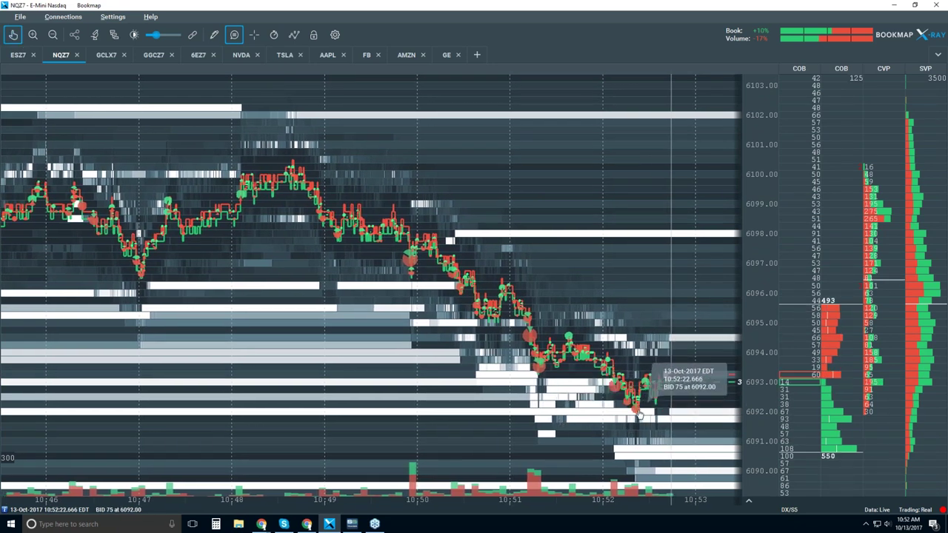
- Inspect the sell volume dot that trades into the 6092.00 bid liquidity at about 10:52:21, down to the millisecond scale
scroll(635, 408, up, 3)
scroll(634, 382, up, 5)
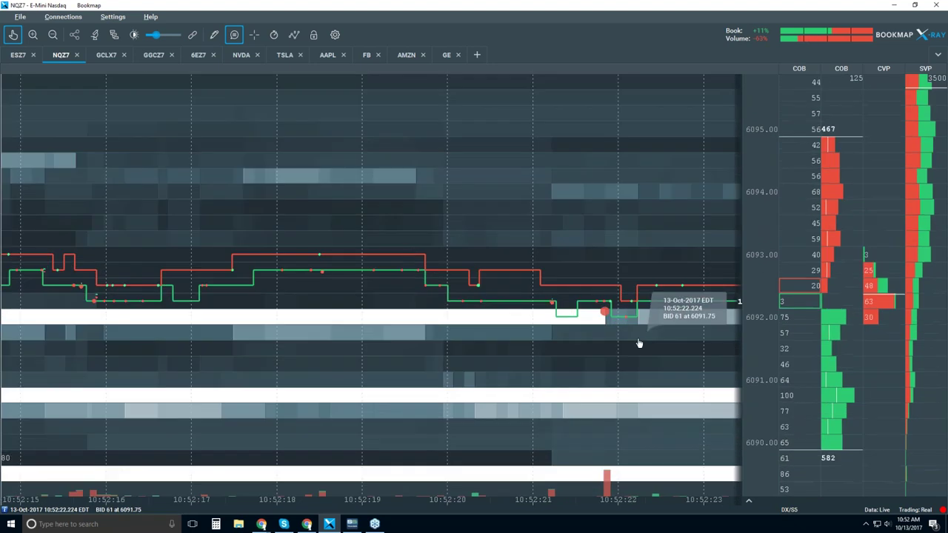
scroll(544, 320, up, 3)
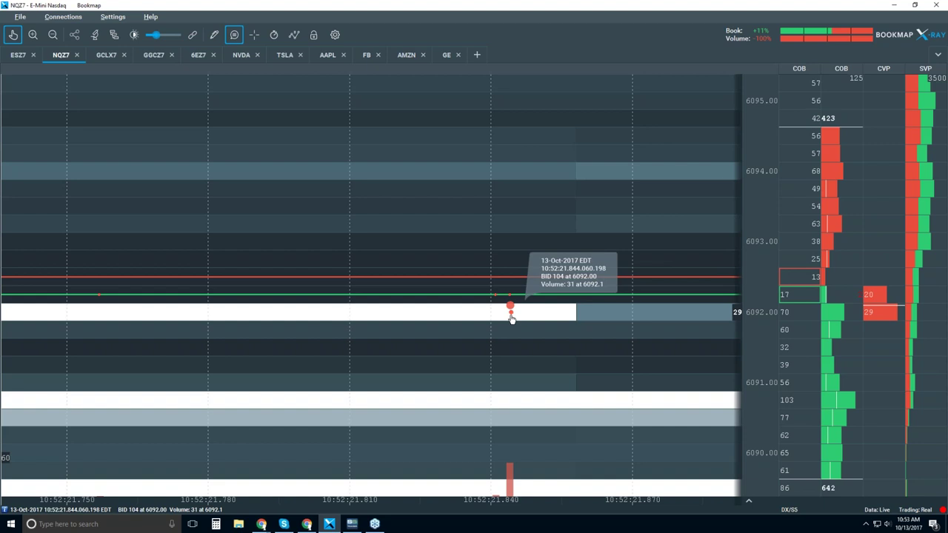
scroll(510, 317, down, 2)
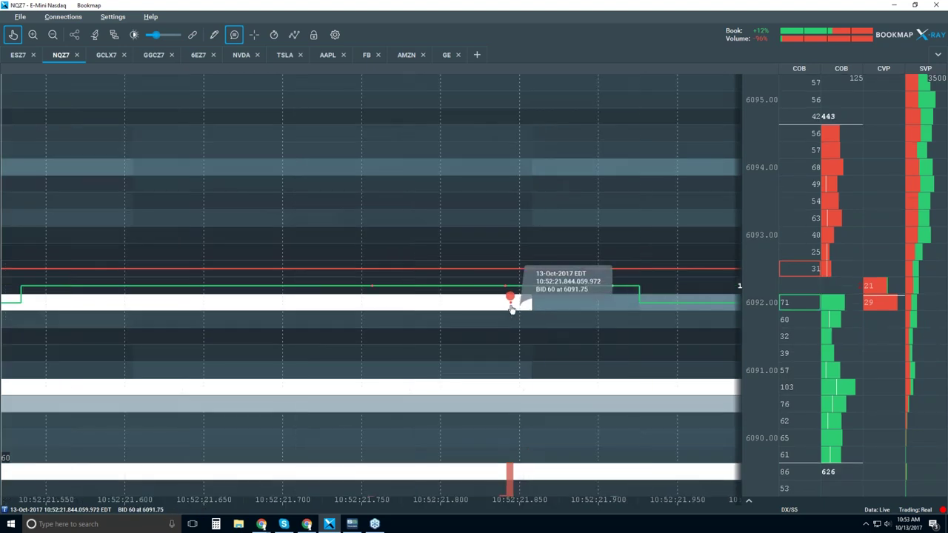
scroll(511, 305, down, 2)
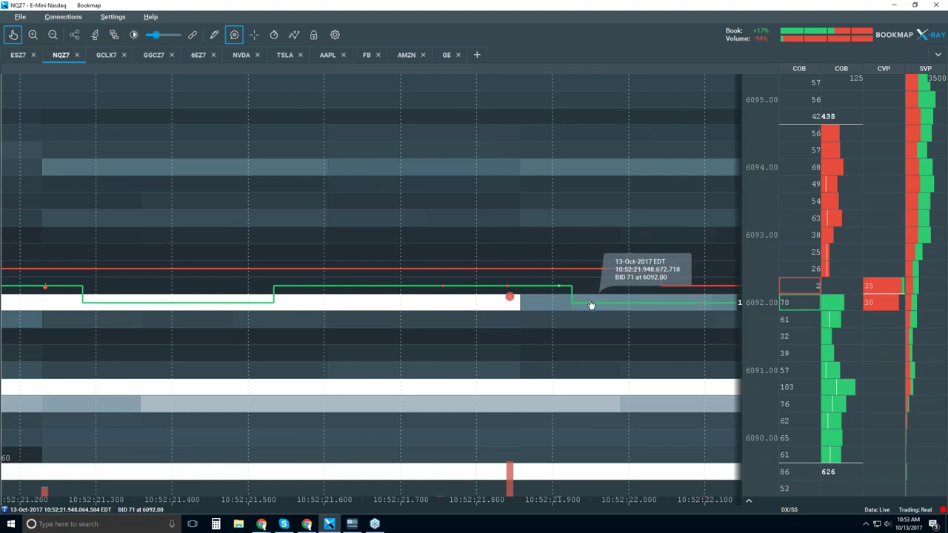
scroll(594, 305, down, 4)
scroll(591, 304, down, 6)
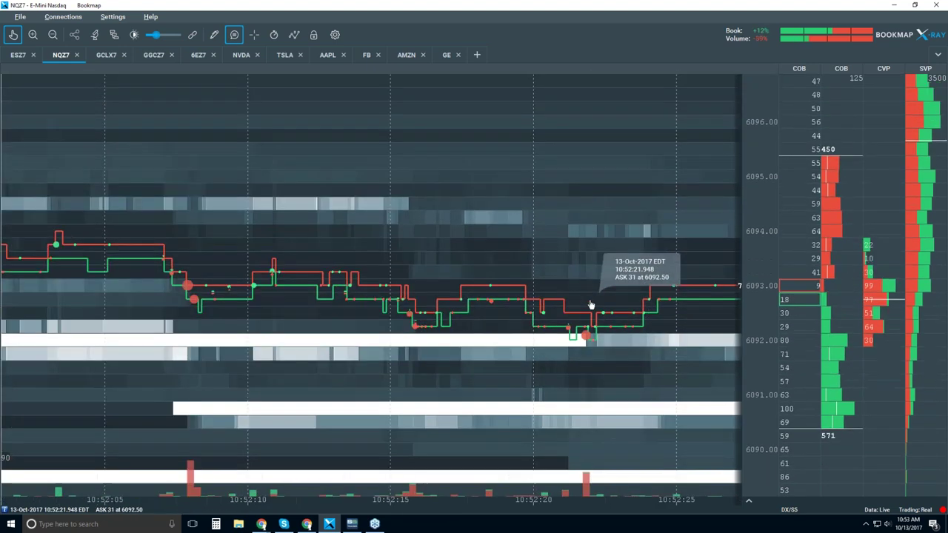
scroll(591, 304, down, 3)
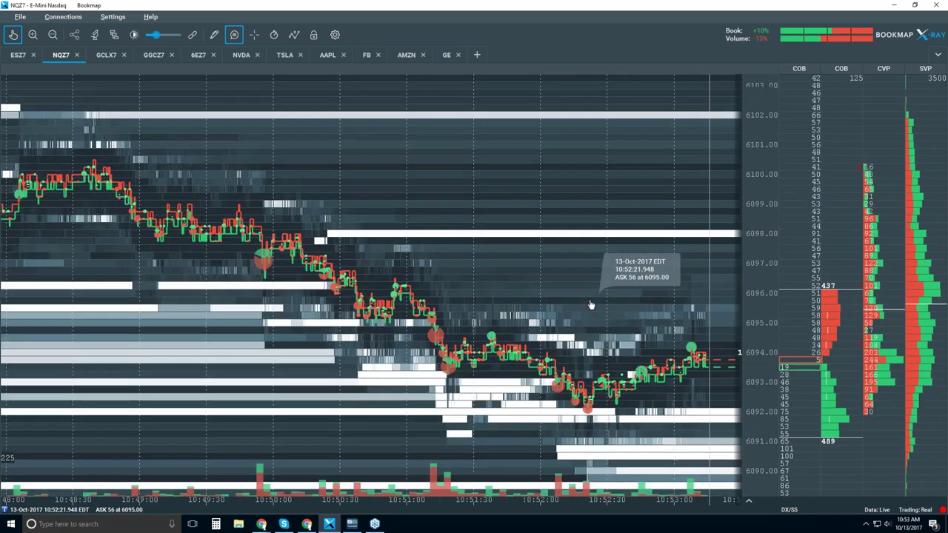
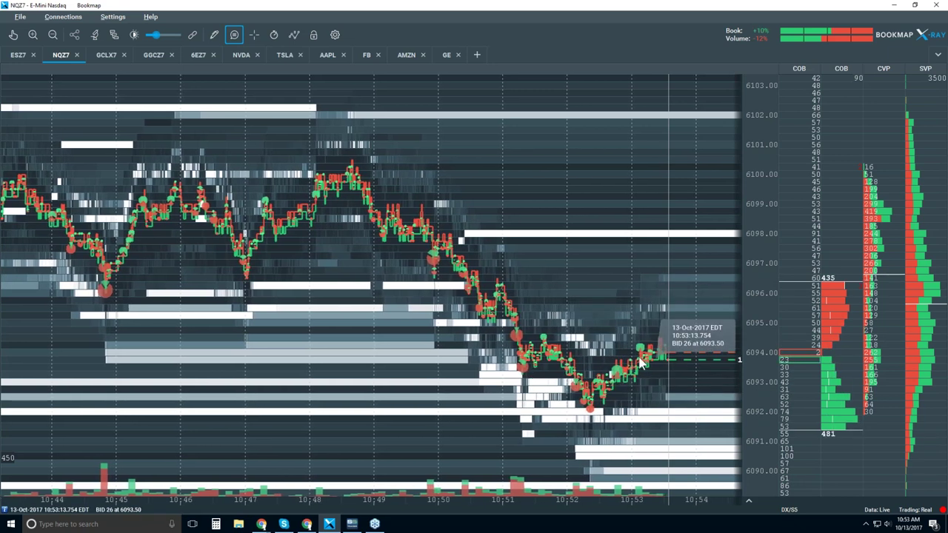
- Show the session's heatmap back to about 09:30 and turn off the chart's data tooltips
scroll(615, 357, down, 4)
scroll(638, 362, down, 3)
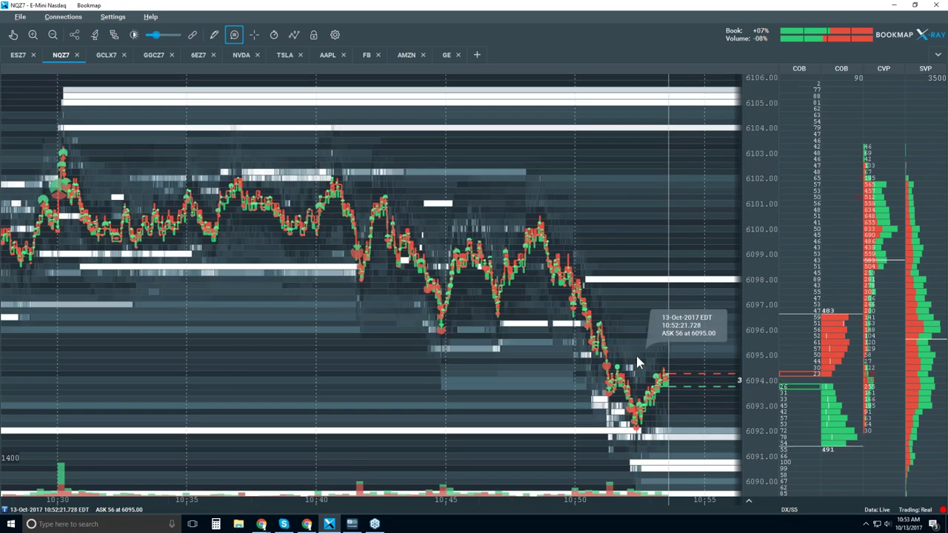
scroll(638, 362, down, 2)
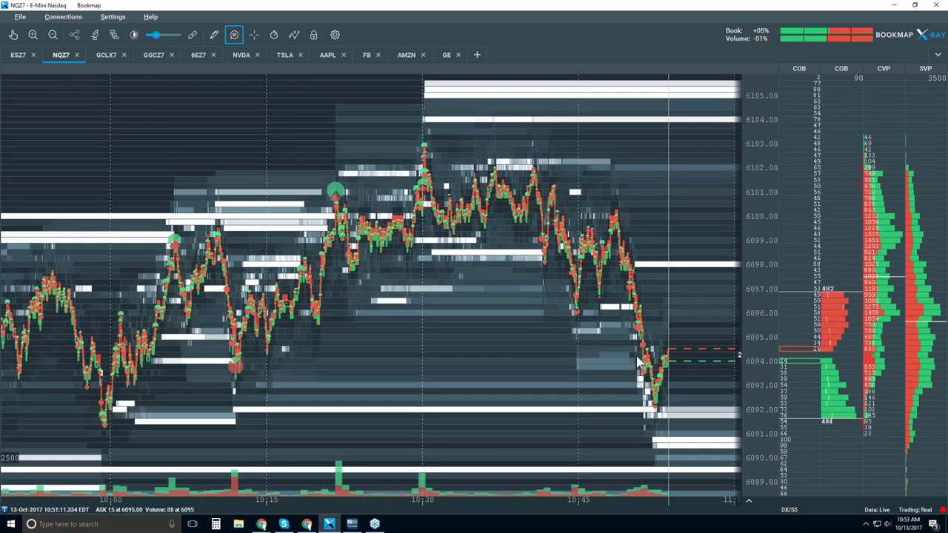
scroll(593, 351, down, 1)
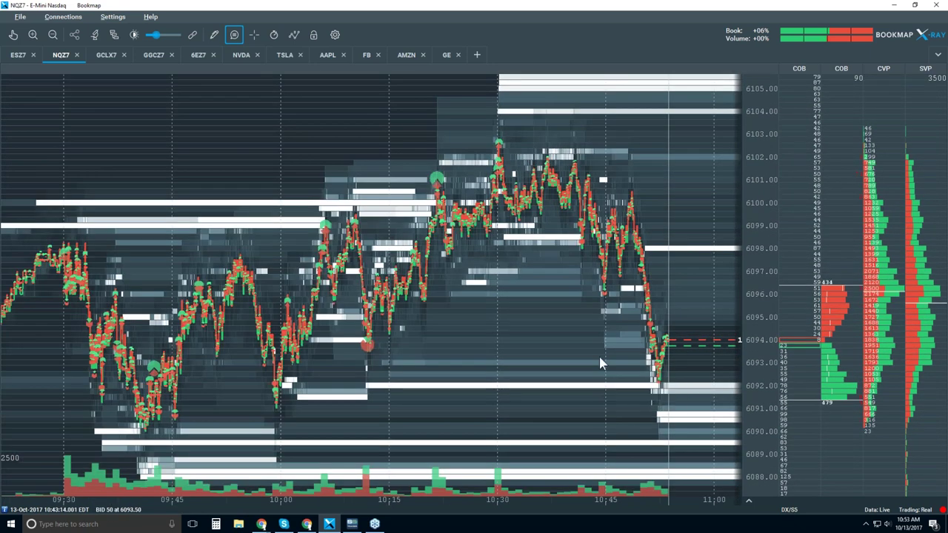
click(233, 36)
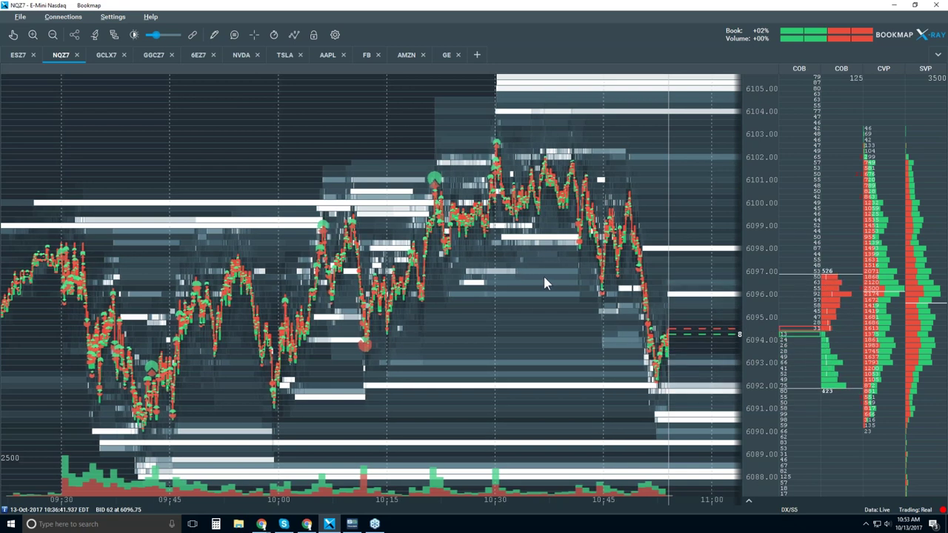
- Examine the heatmap's liquidity bands back to about 08:30 and the price swings between 10:20 and 10:55
scroll(545, 283, down, 2)
scroll(544, 282, down, 1)
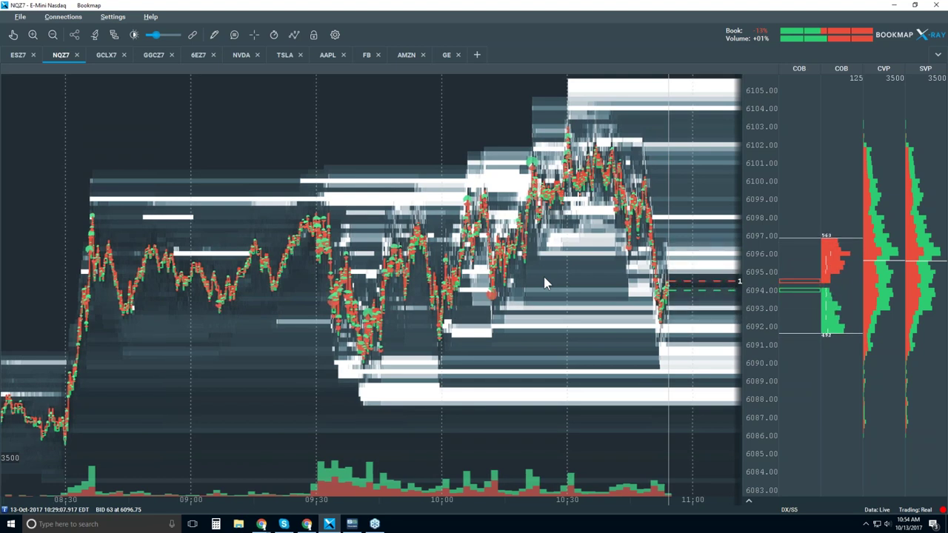
scroll(544, 283, up, 2)
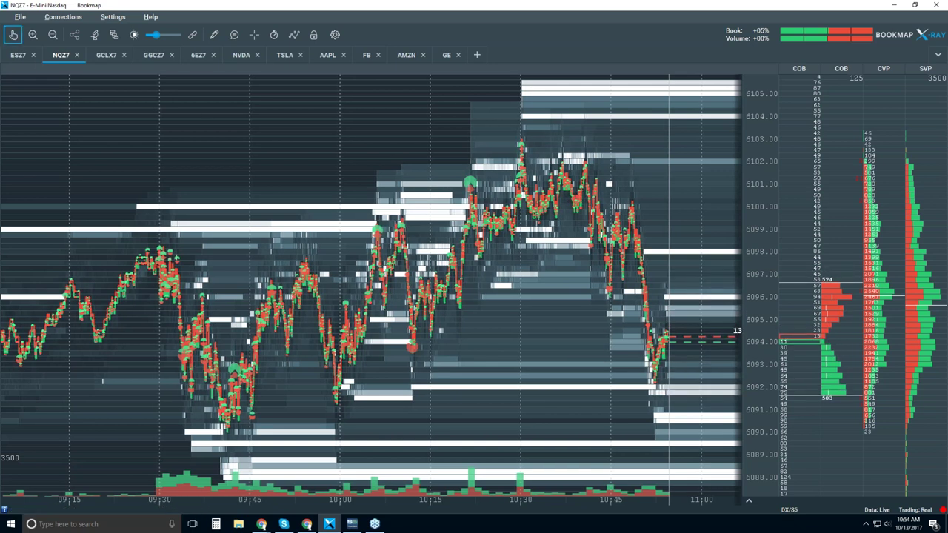
scroll(574, 195, up, 3)
drag(572, 244, 427, 240)
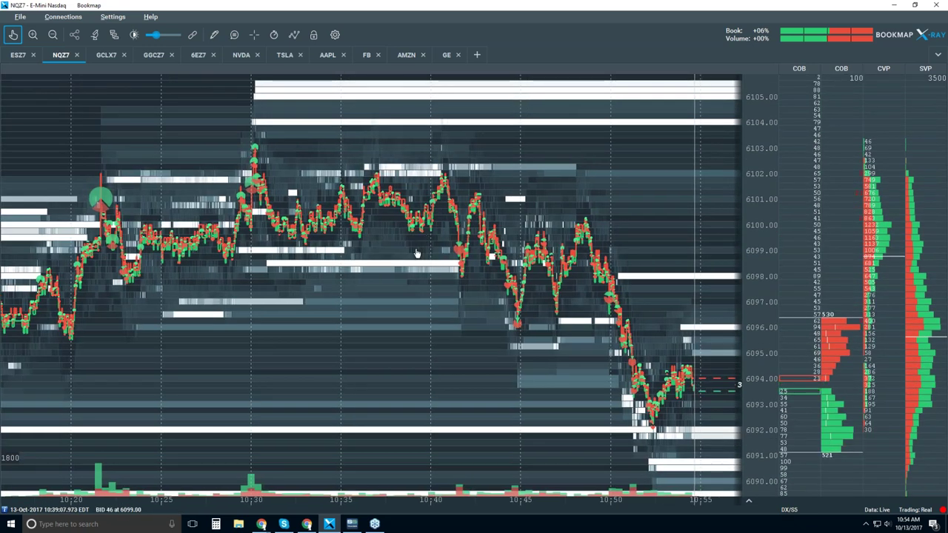
drag(323, 265, 335, 264)
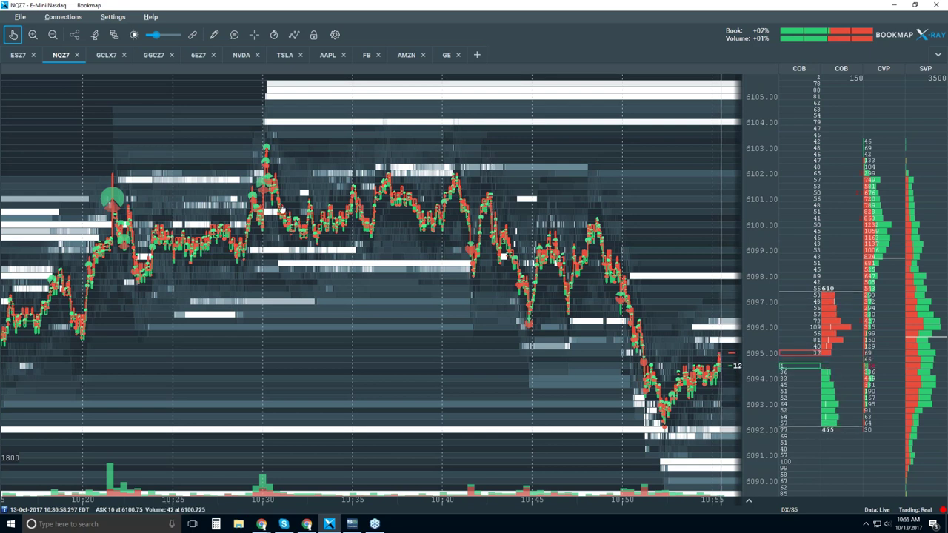
drag(281, 210, 308, 235)
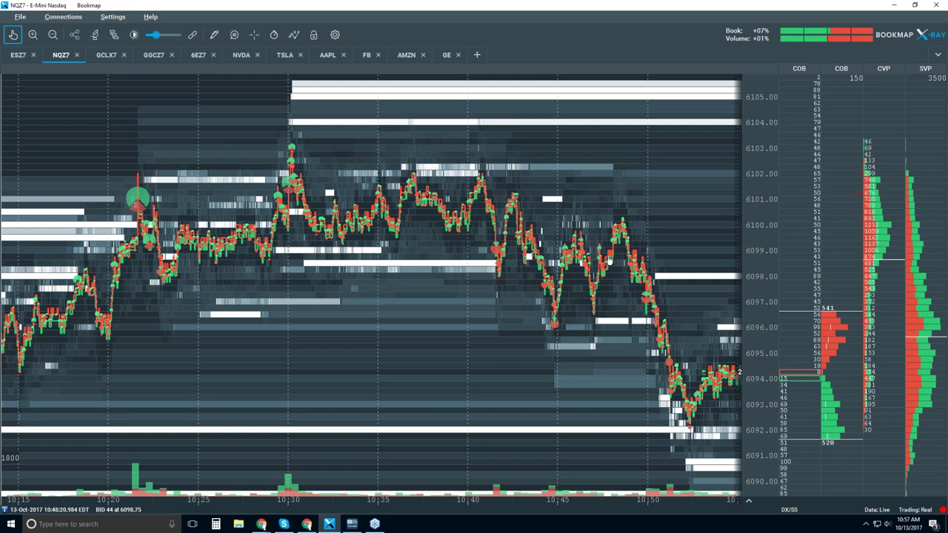
- Review how price moved between the heavy liquidity levels from about 09:15 up to the 6096.00 asks near 10:57
scroll(581, 266, down, 2)
scroll(582, 268, down, 2)
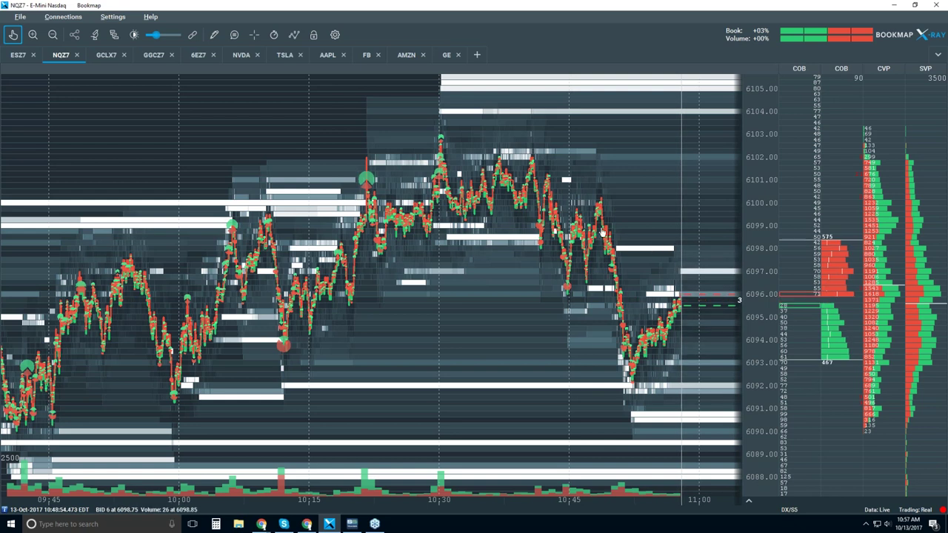
scroll(601, 232, up, 2)
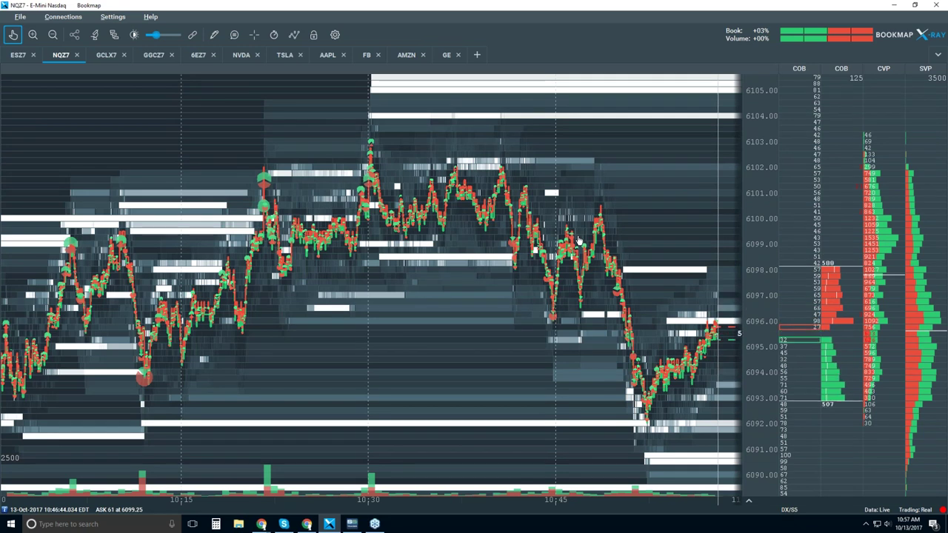
scroll(578, 241, down, 2)
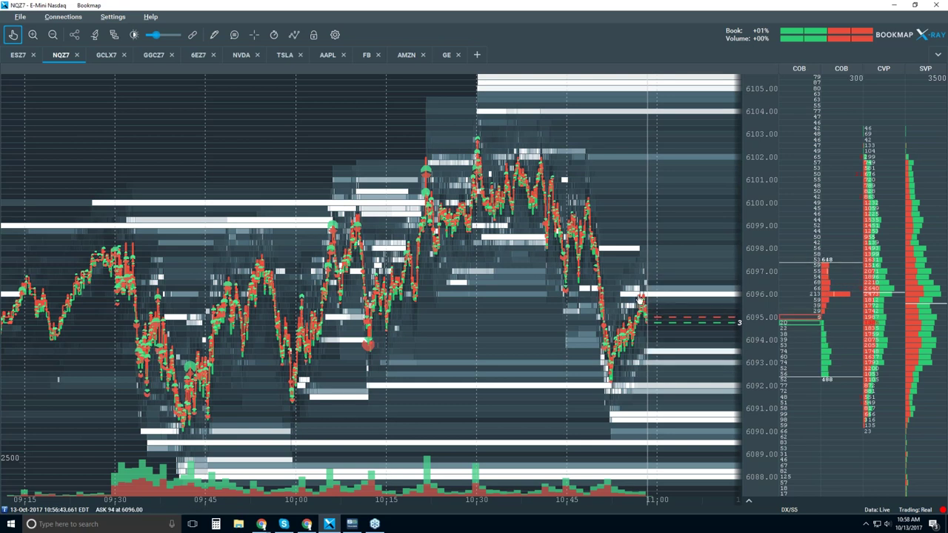
- Inspect the resting ask liquidity at 6096.00 and the trades beneath it between about 10:57 and 10:58:40
scroll(633, 296, up, 3)
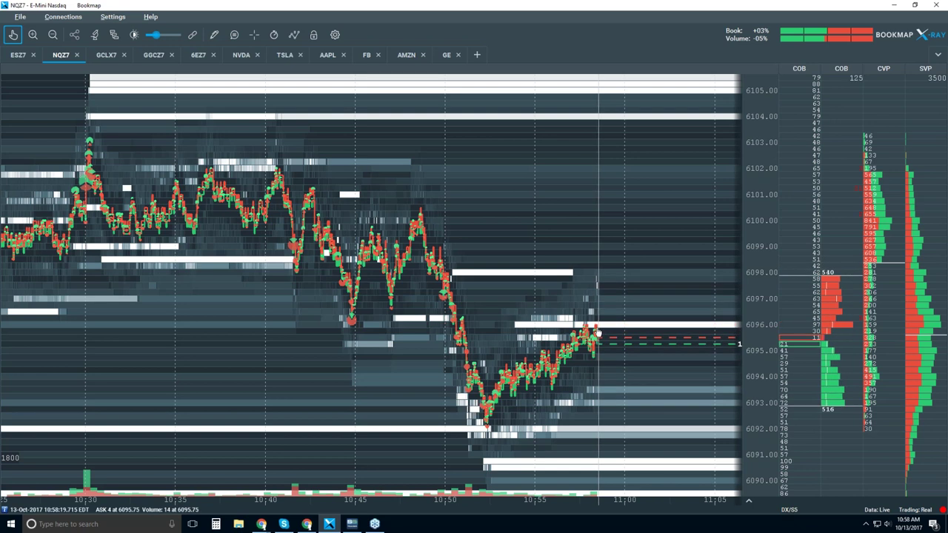
scroll(595, 328, up, 5)
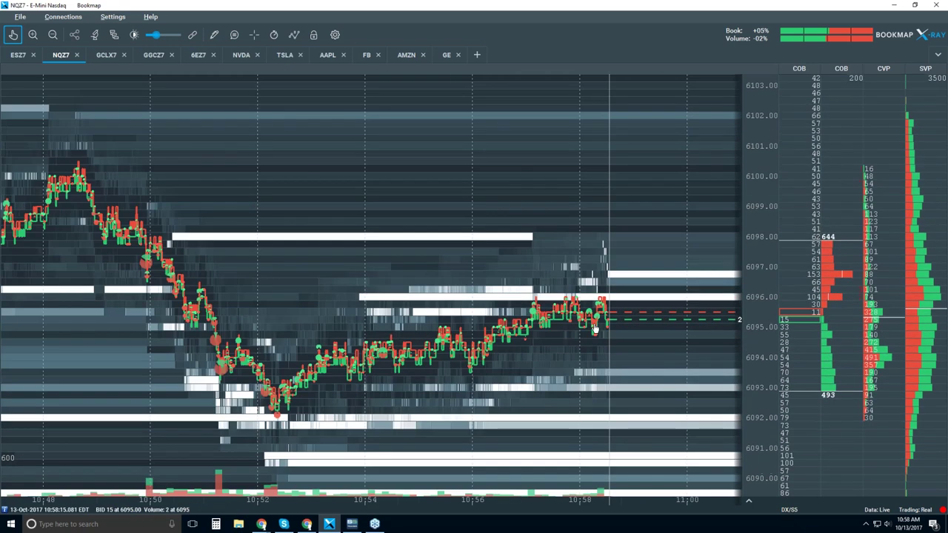
scroll(606, 224, up, 4)
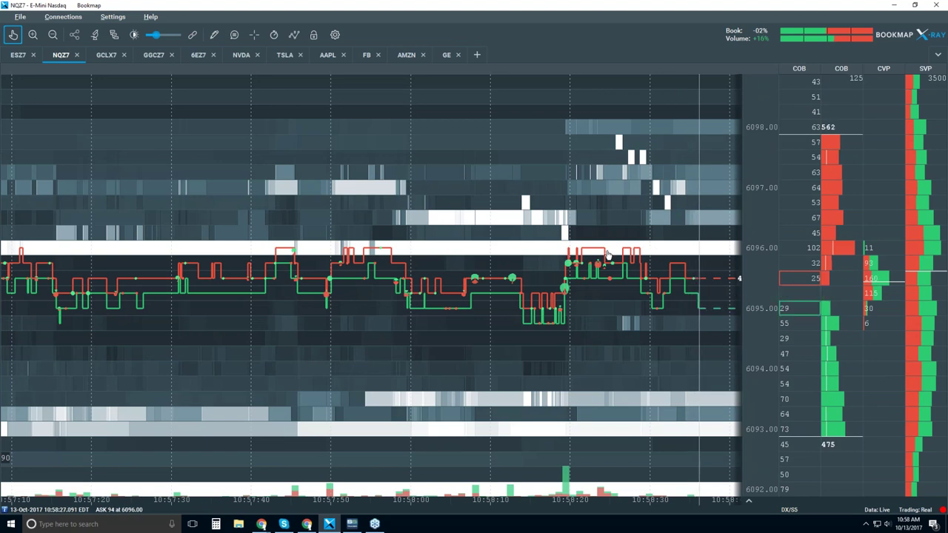
drag(644, 253, 490, 254)
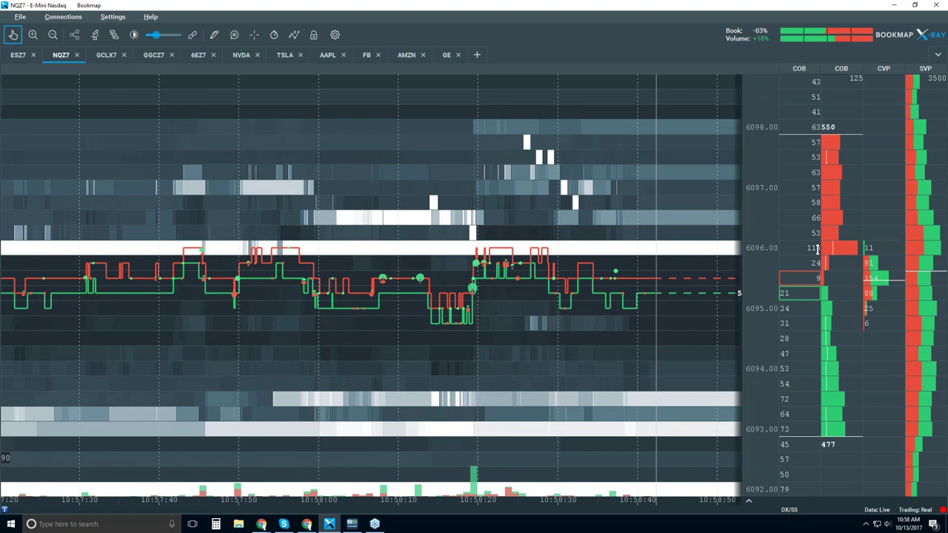
- Compare price's repeated tests of the 6096.00 ask level around 10:58 with the wider move since about 10:35
scroll(460, 287, down, 3)
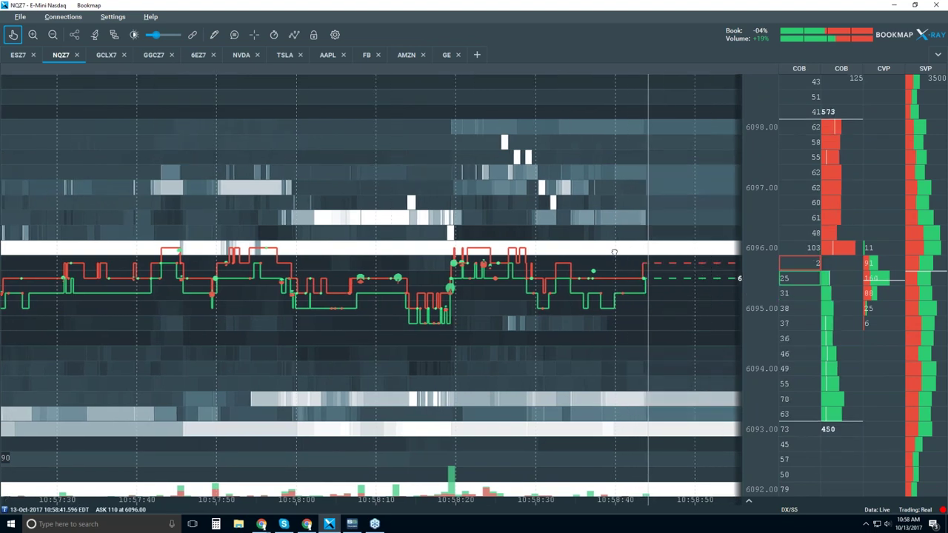
scroll(461, 287, down, 3)
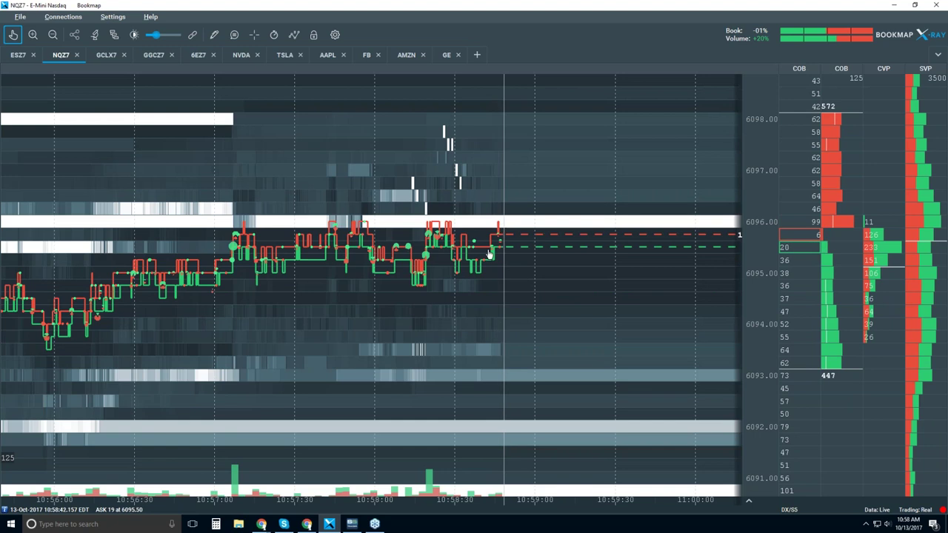
scroll(490, 250, down, 4)
scroll(489, 254, down, 3)
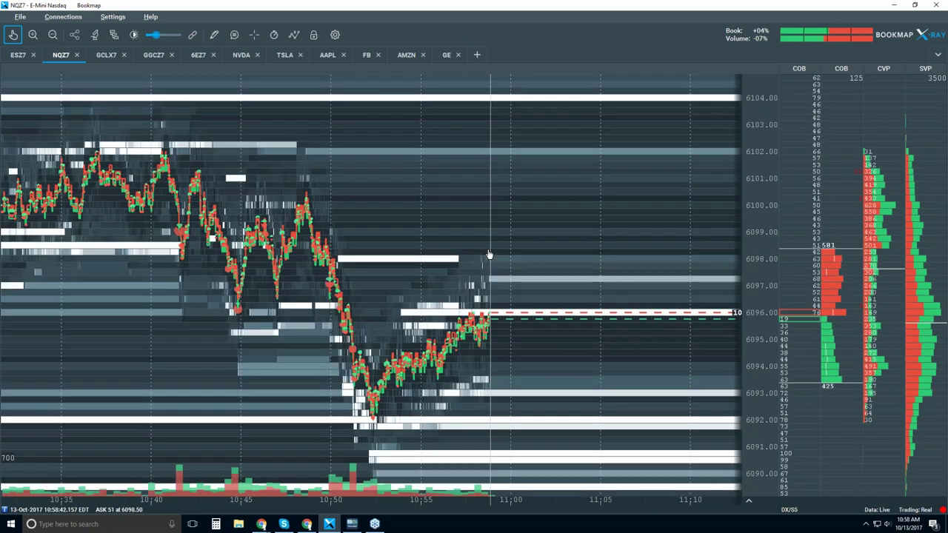
scroll(485, 314, up, 8)
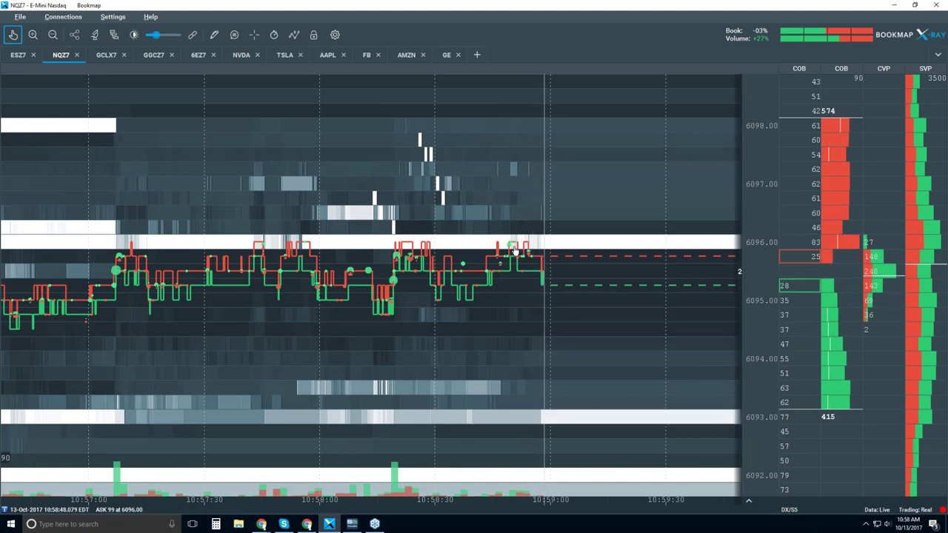
scroll(505, 274, down, 6)
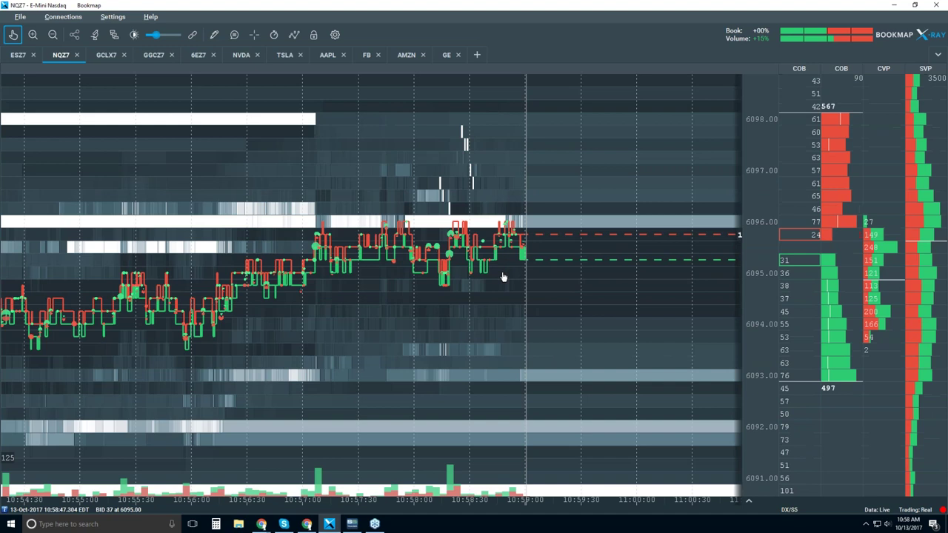